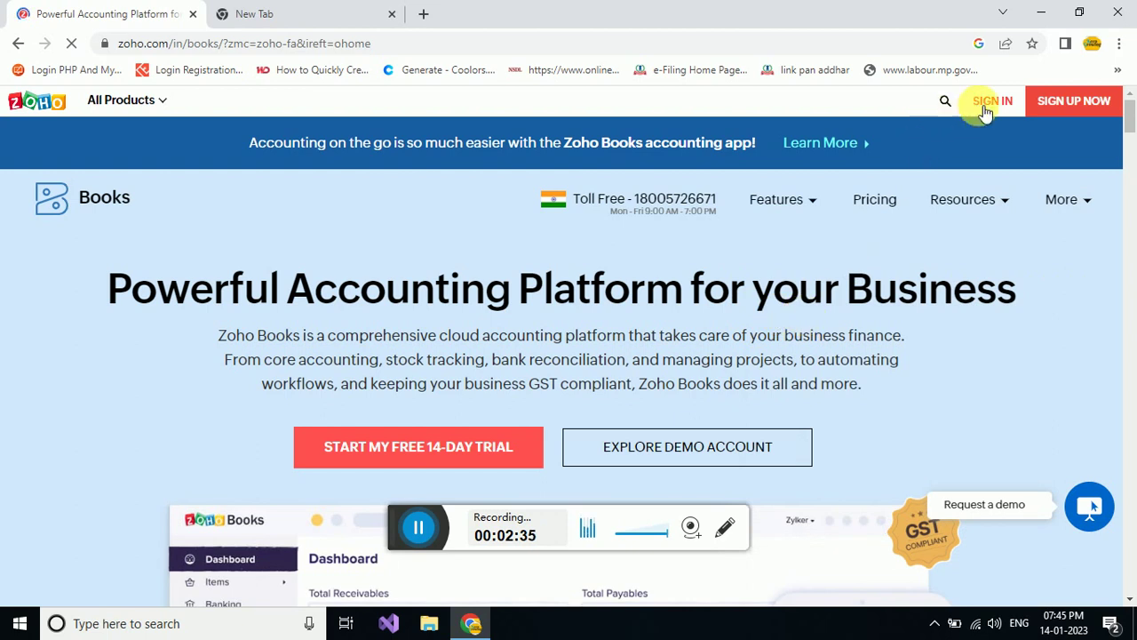
Open the Zoho Books sign-in page and submit the account's email address
click(987, 101)
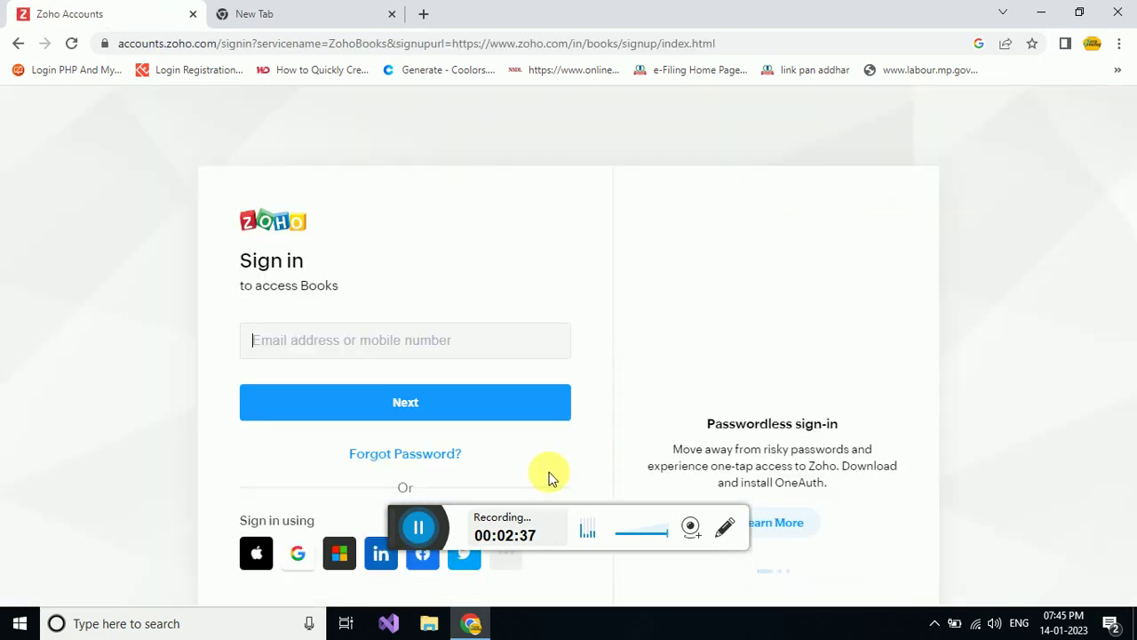
click(359, 342)
text(s)
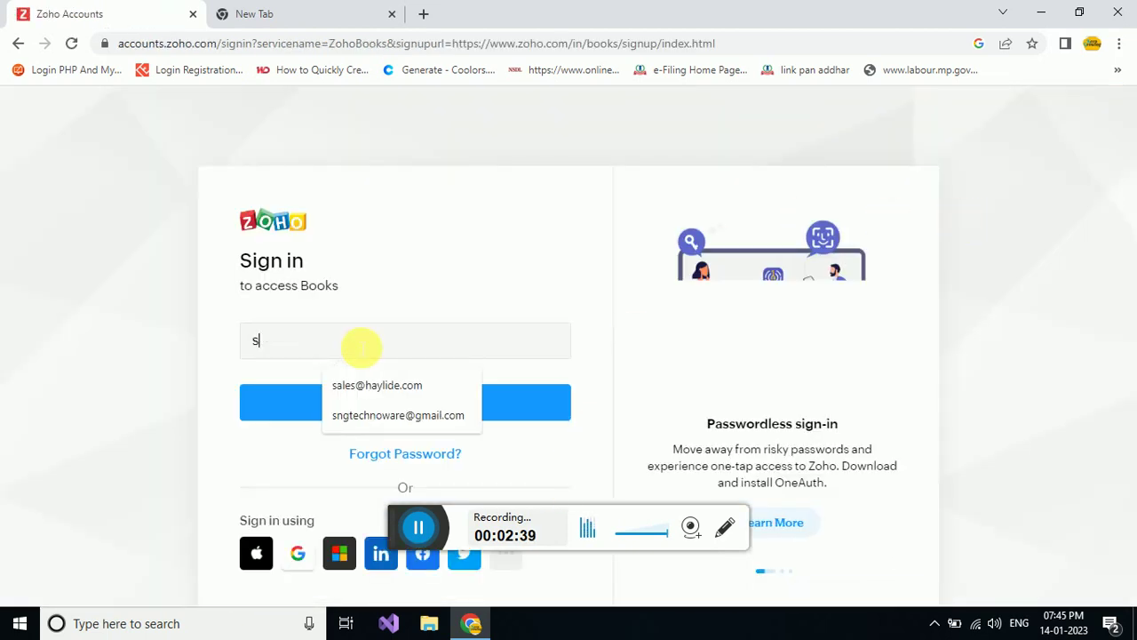
click(376, 413)
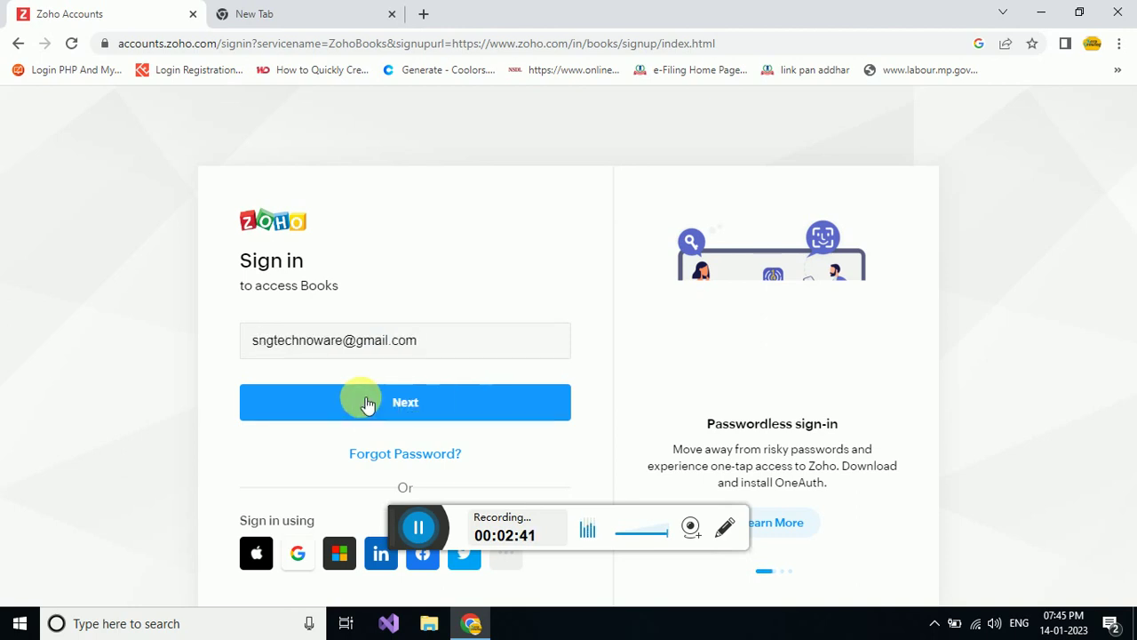
click(390, 402)
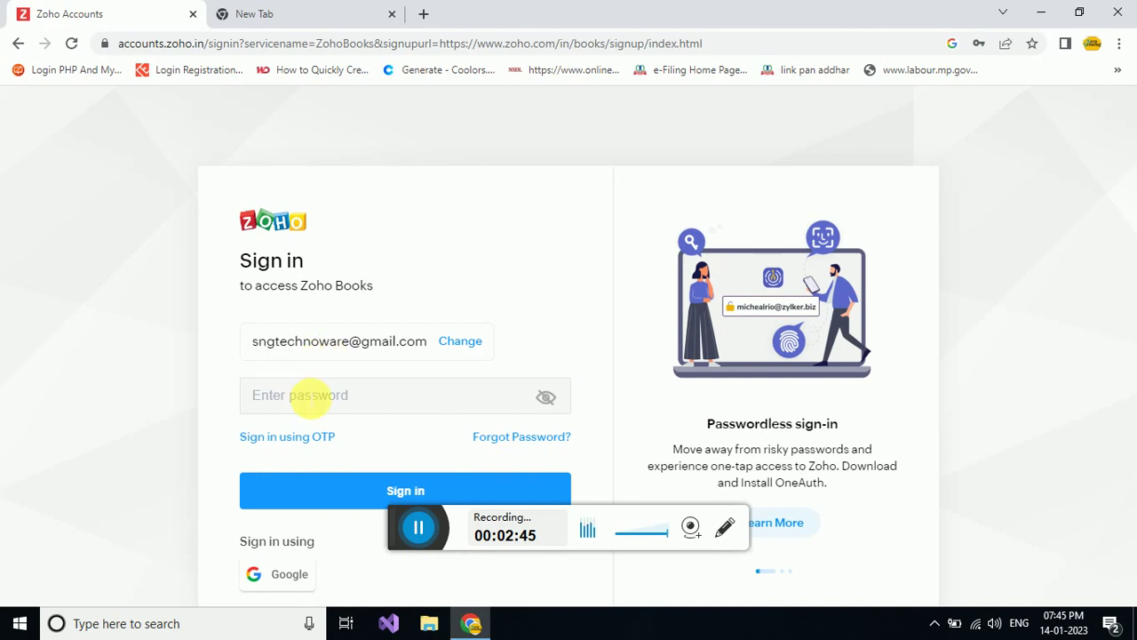
Enter the account password and sign in to Zoho Books
click(307, 393)
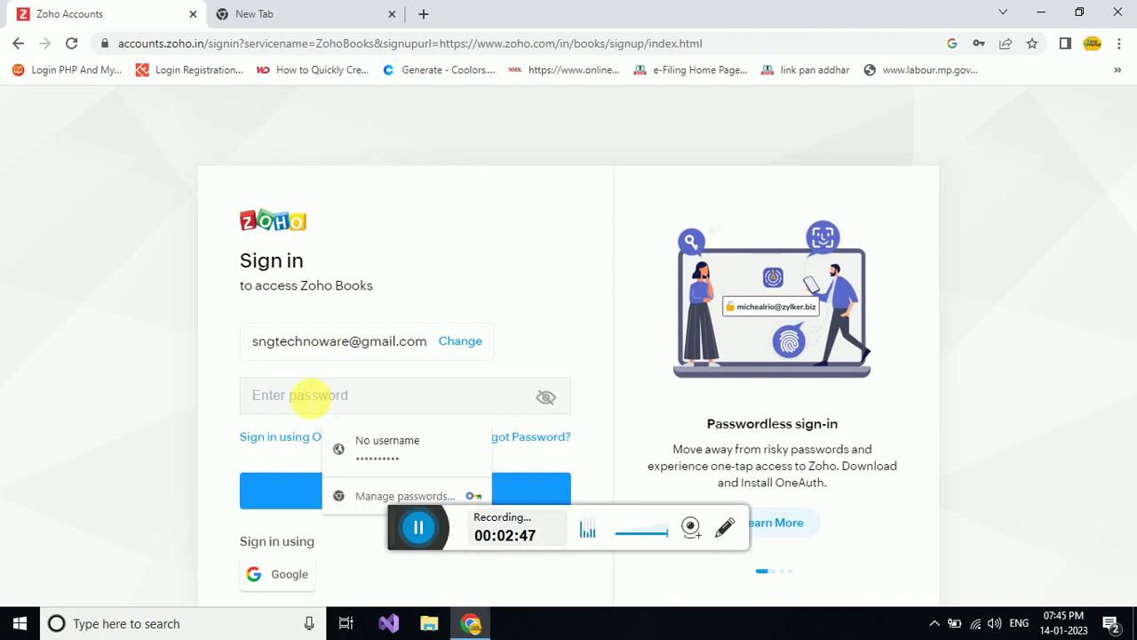
text(*****)
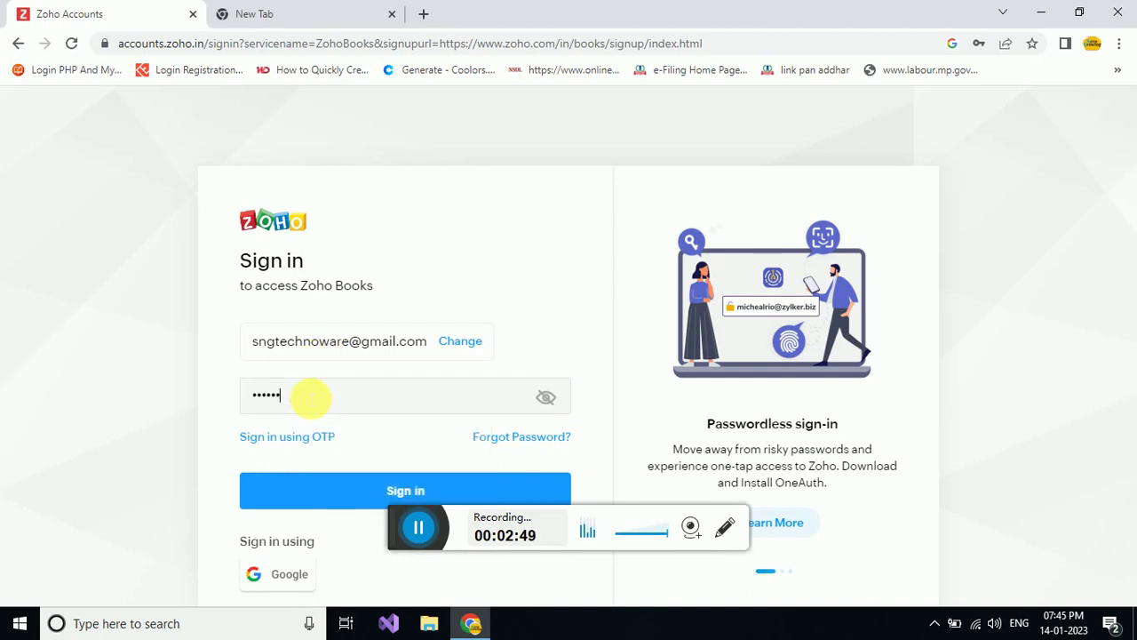
text(**)
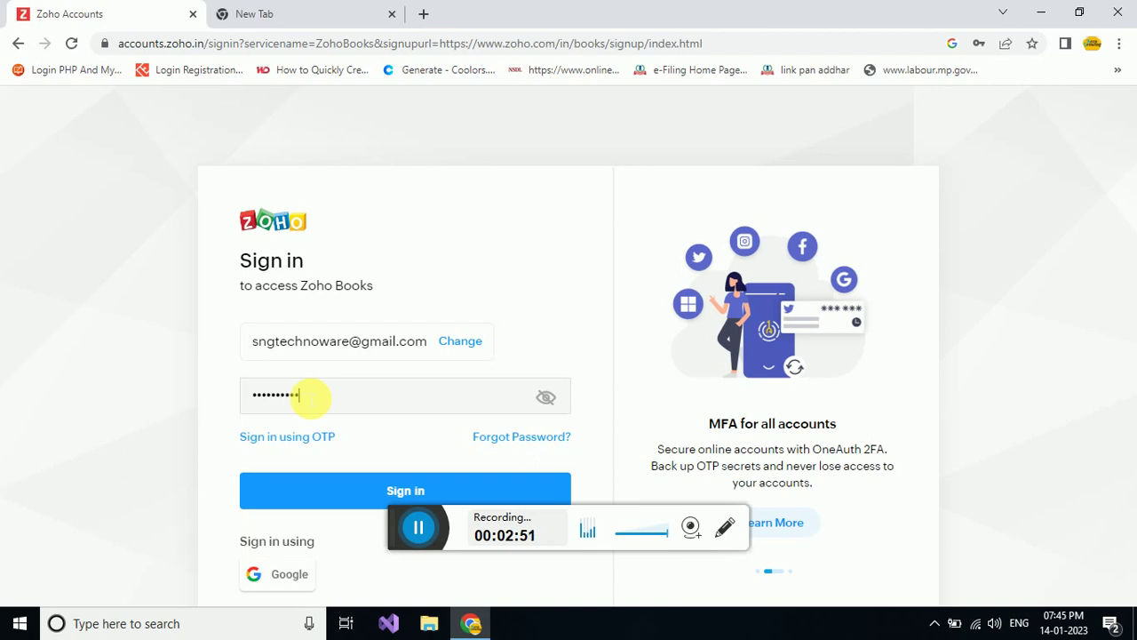
click(325, 489)
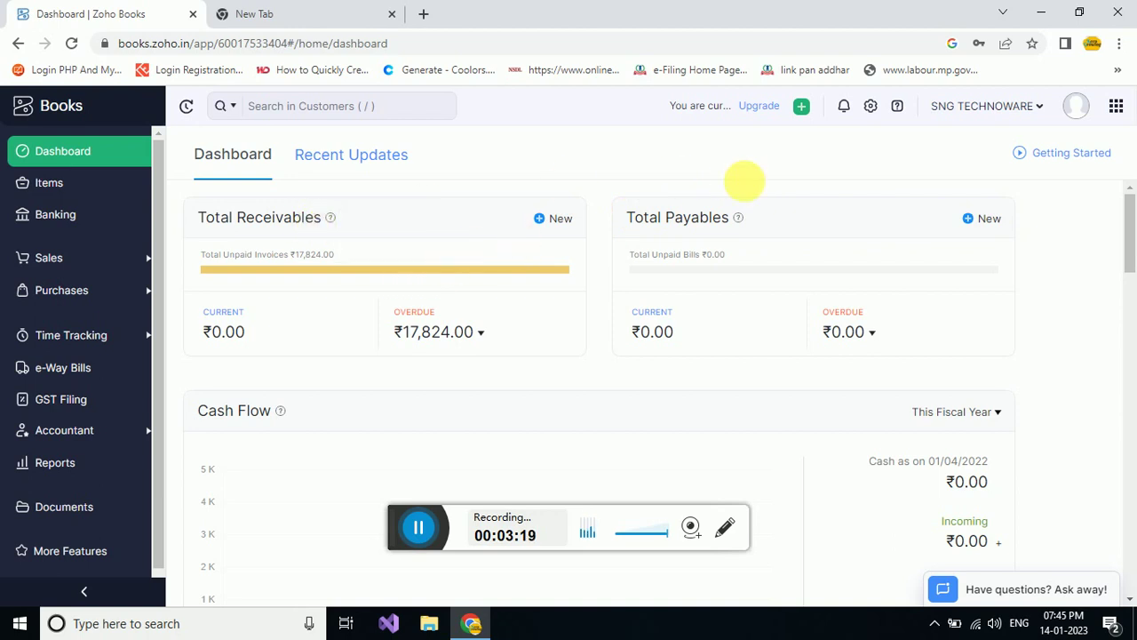
double_click(62, 106)
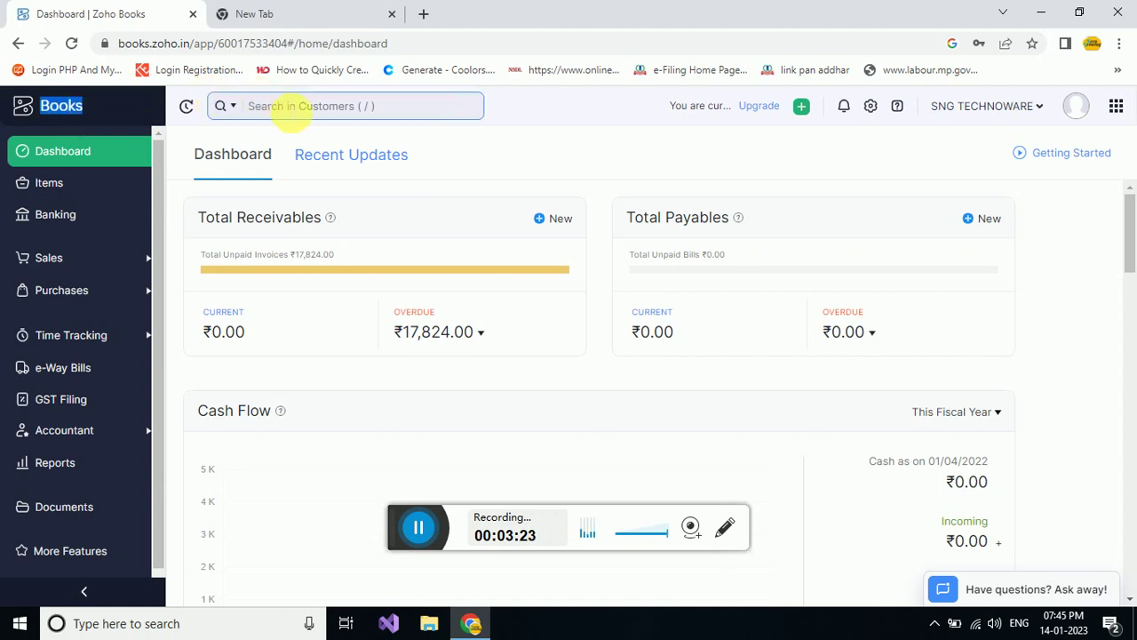
click(302, 110)
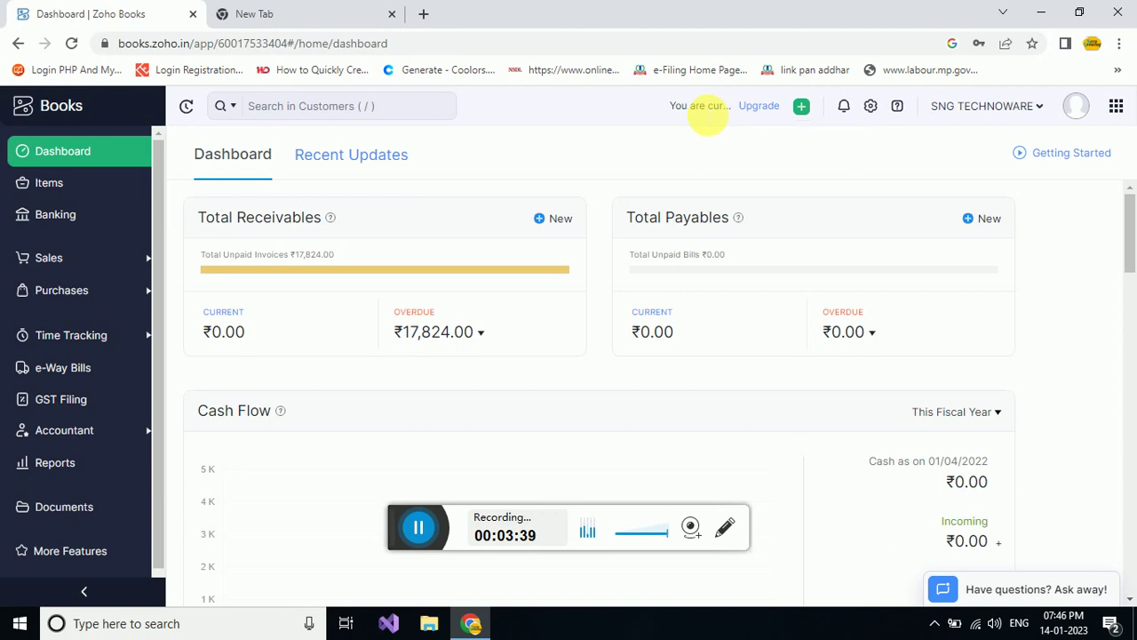
key(shift+F10)
key(Escape)
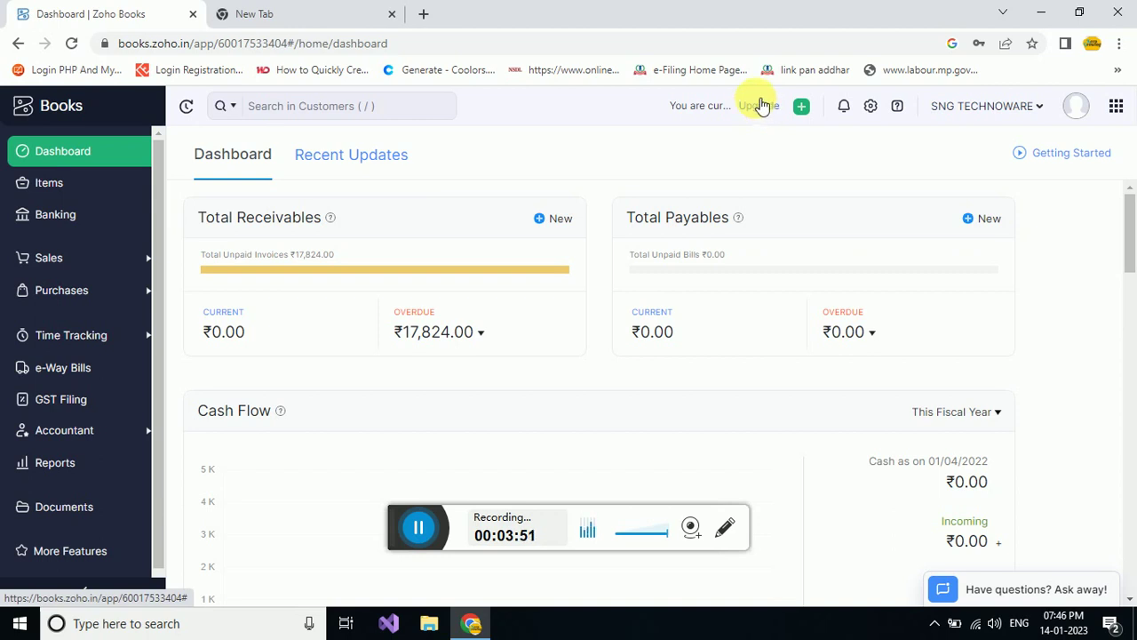
View the notifications and the announcements, then close their pane
click(846, 110)
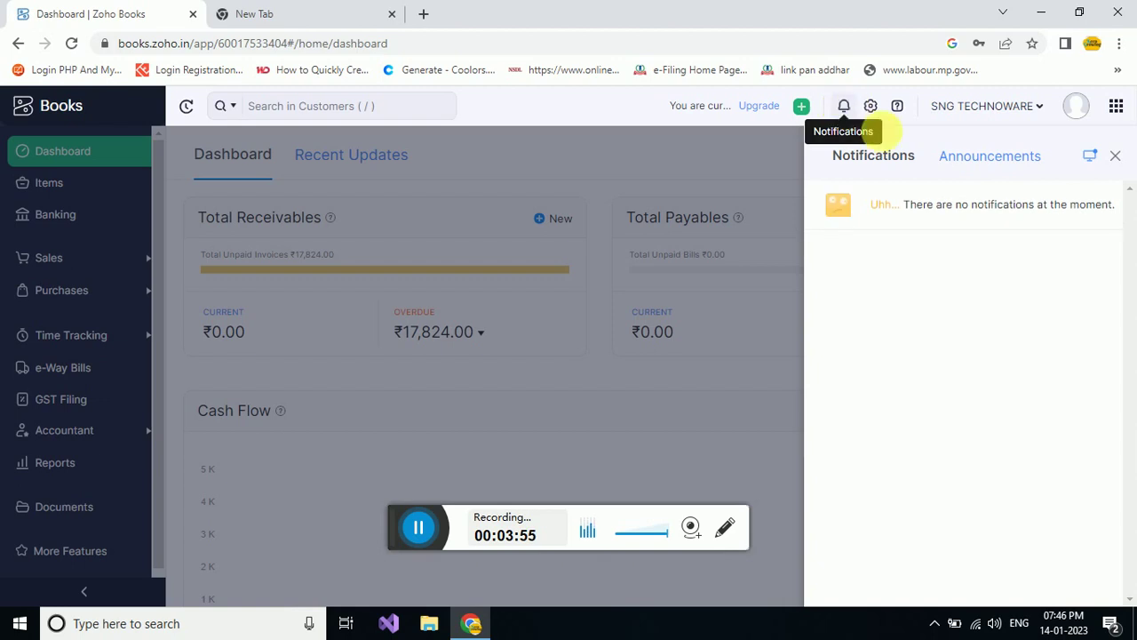
click(1029, 163)
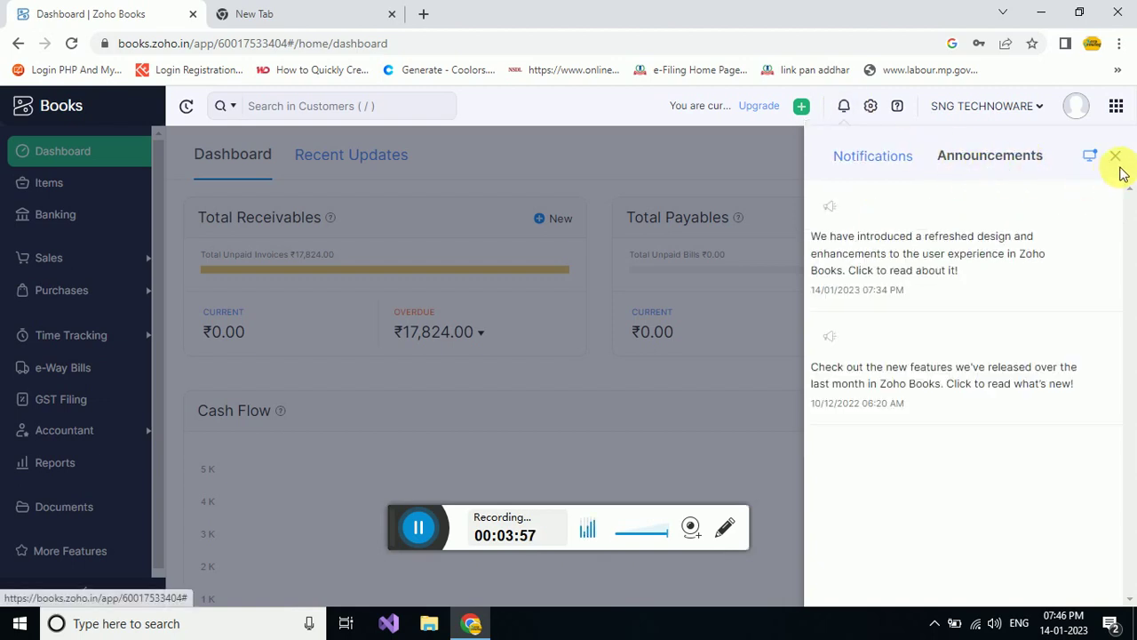
click(911, 160)
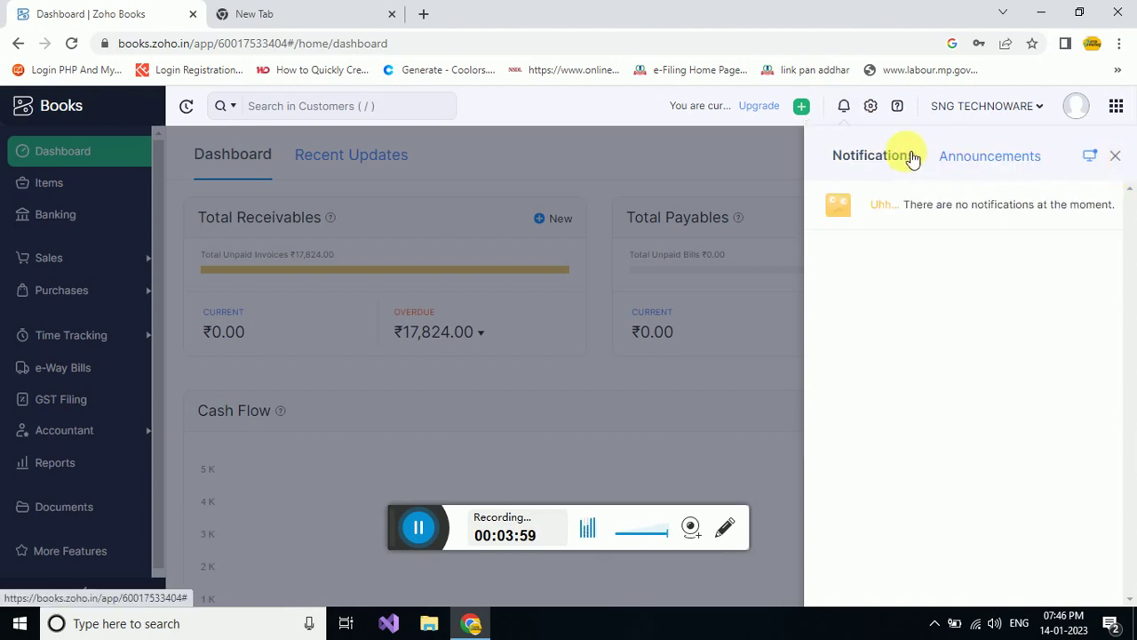
click(1117, 158)
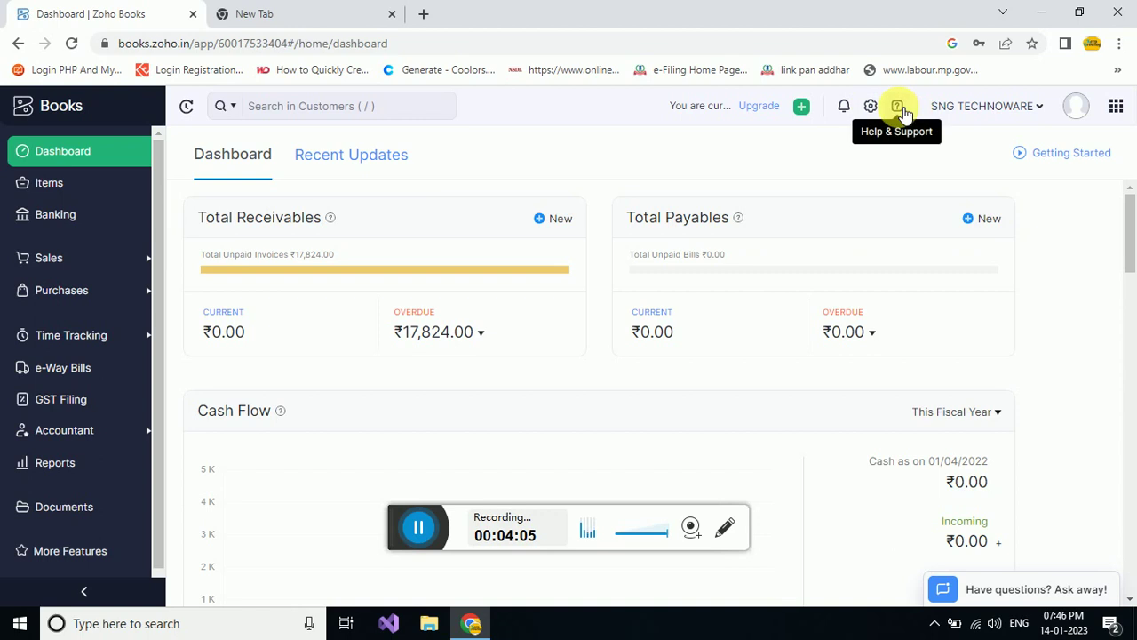
View the organization and user account details, closing the details pane each time
click(1022, 109)
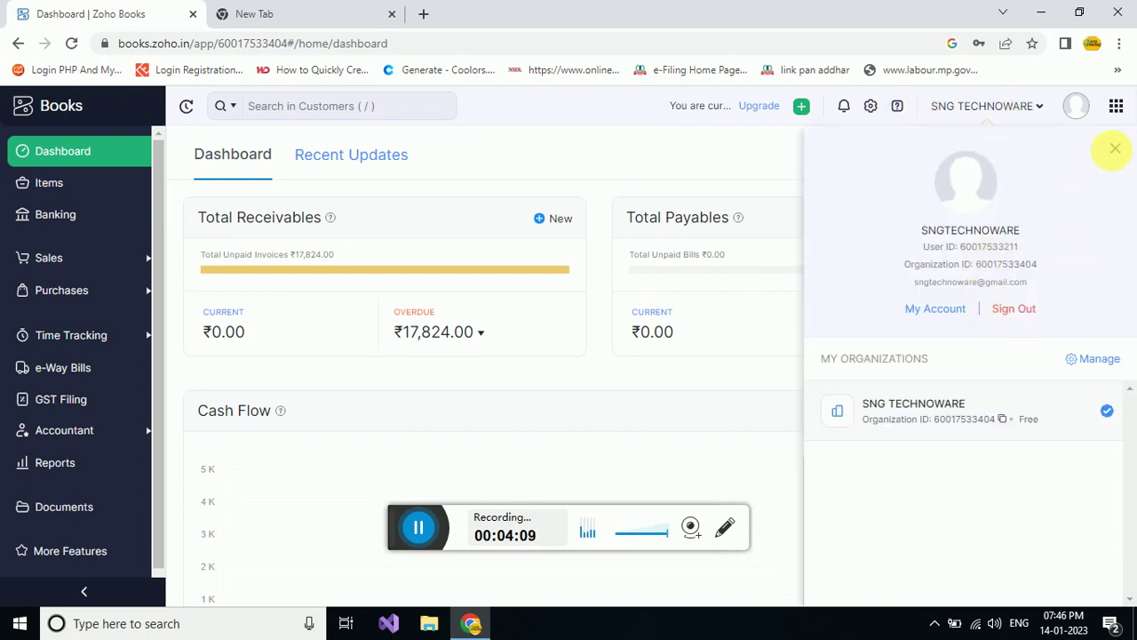
click(1114, 149)
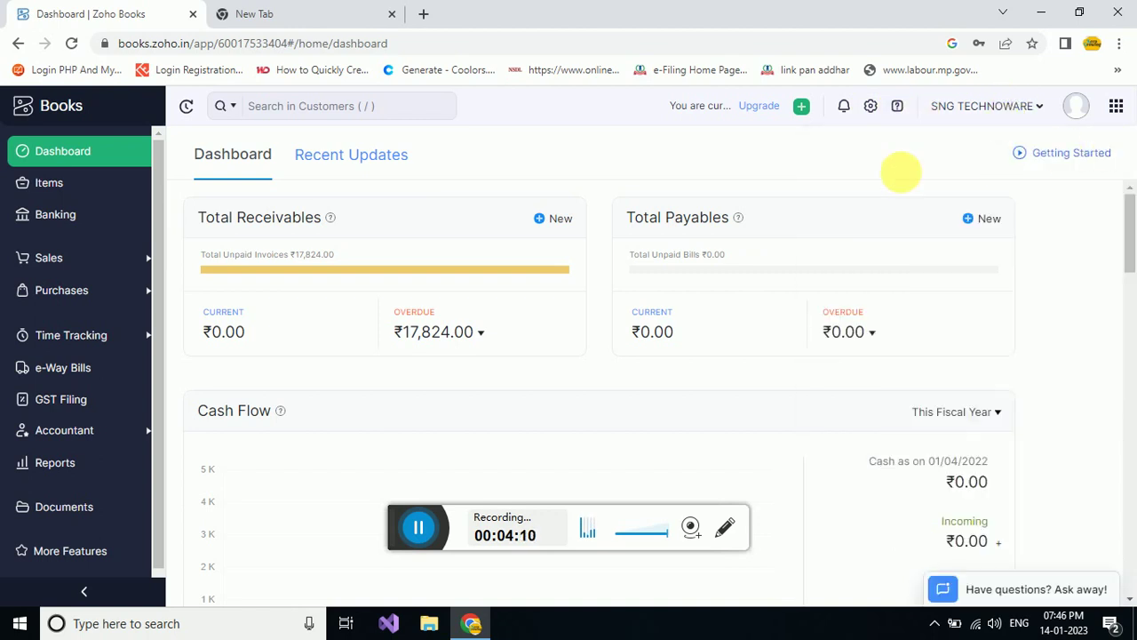
click(1076, 105)
click(1116, 150)
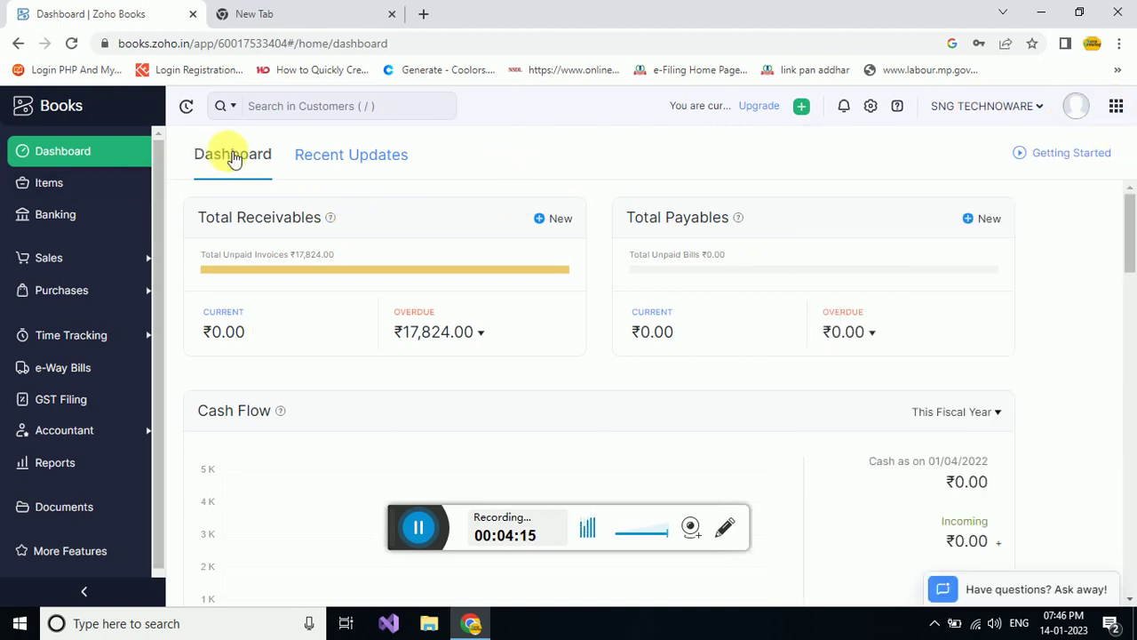
Open Recent Updates and read through the release entries, including the Budgets Vs Actuals Report enhancements
click(340, 161)
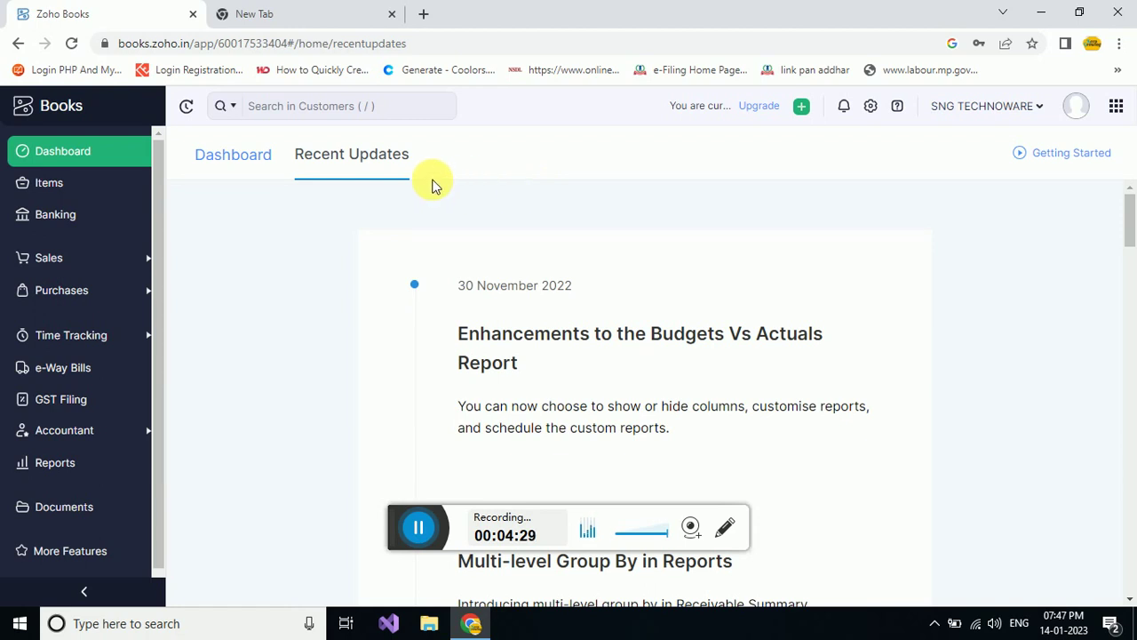
scroll(537, 327, down, 2)
scroll(537, 327, down, 4)
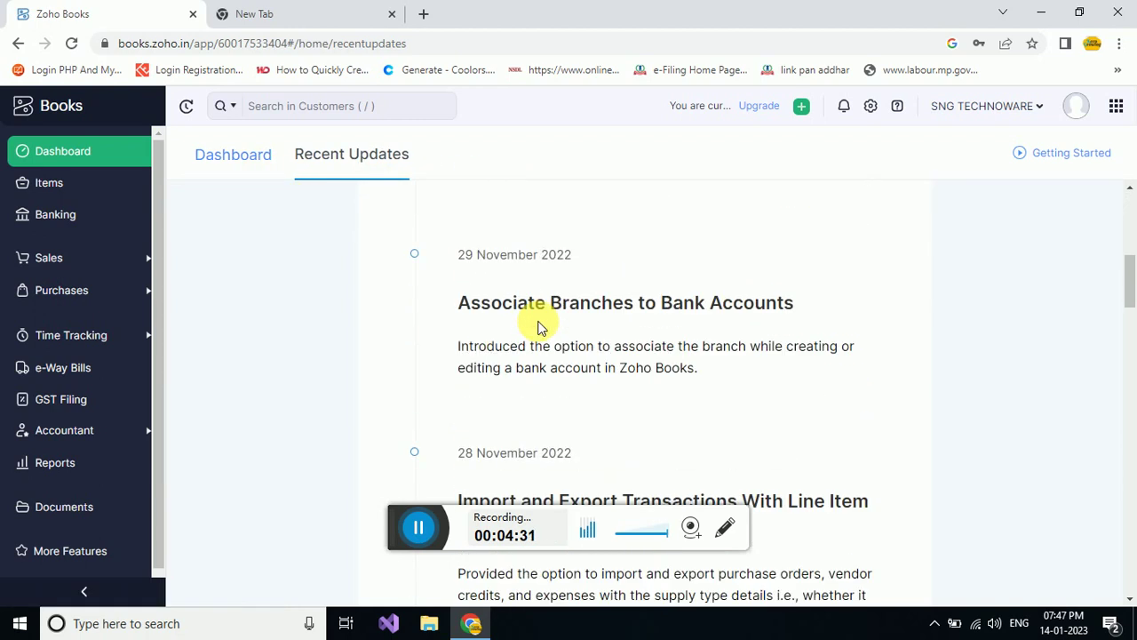
scroll(538, 325, up, 6)
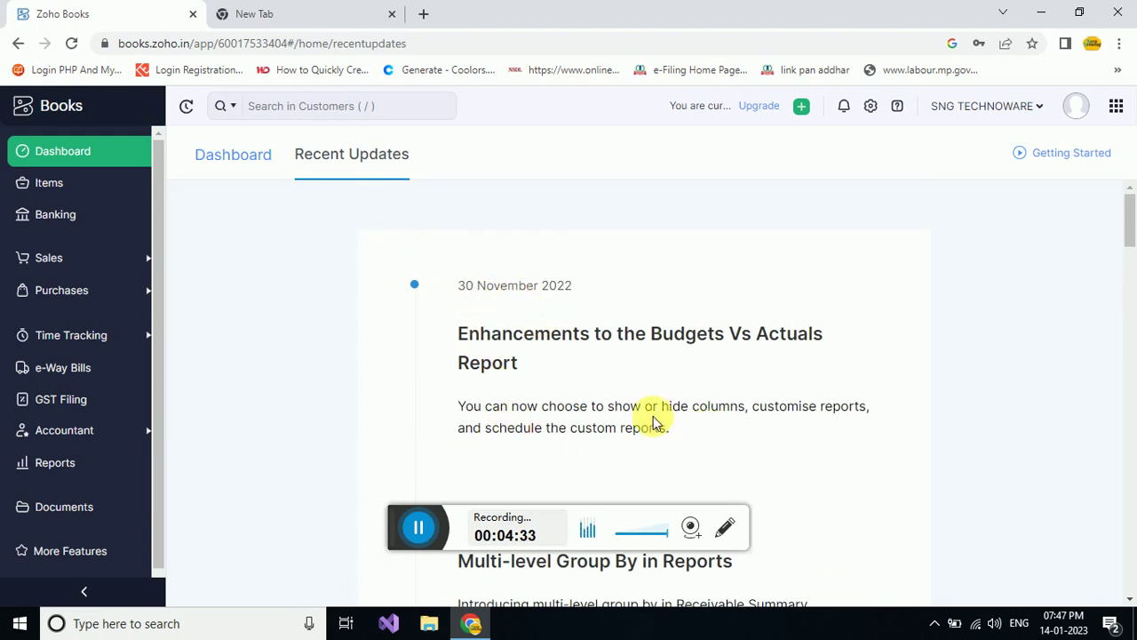
drag(675, 441, 470, 405)
click(469, 406)
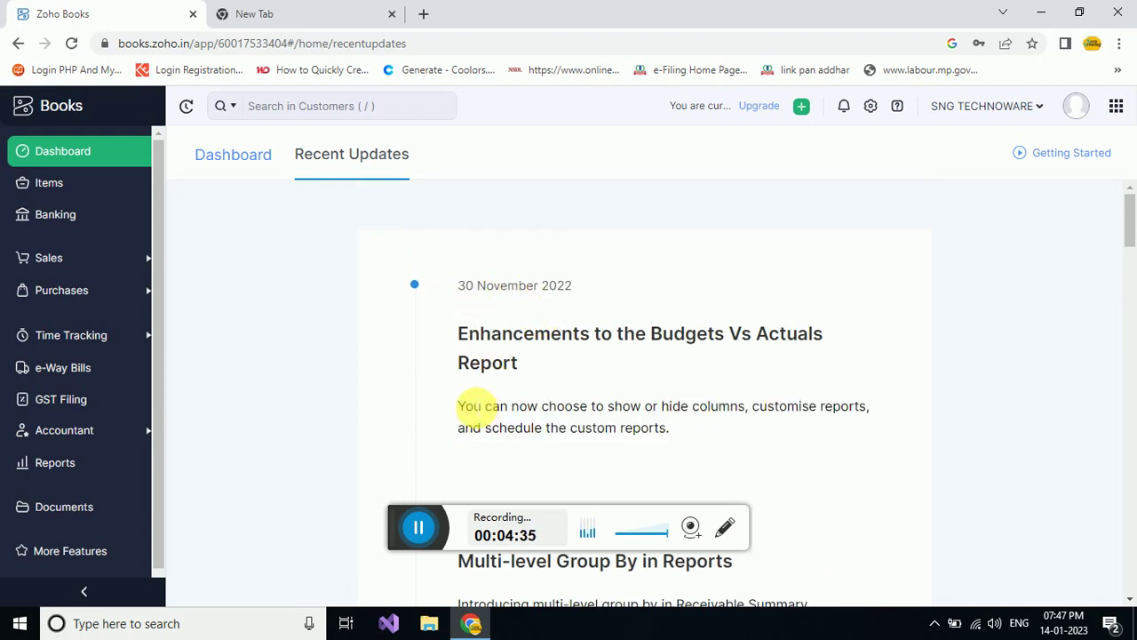
Return to the dashboard and review its cards from Total Receivables and Cash Flow down to the Account Watchlist
click(235, 160)
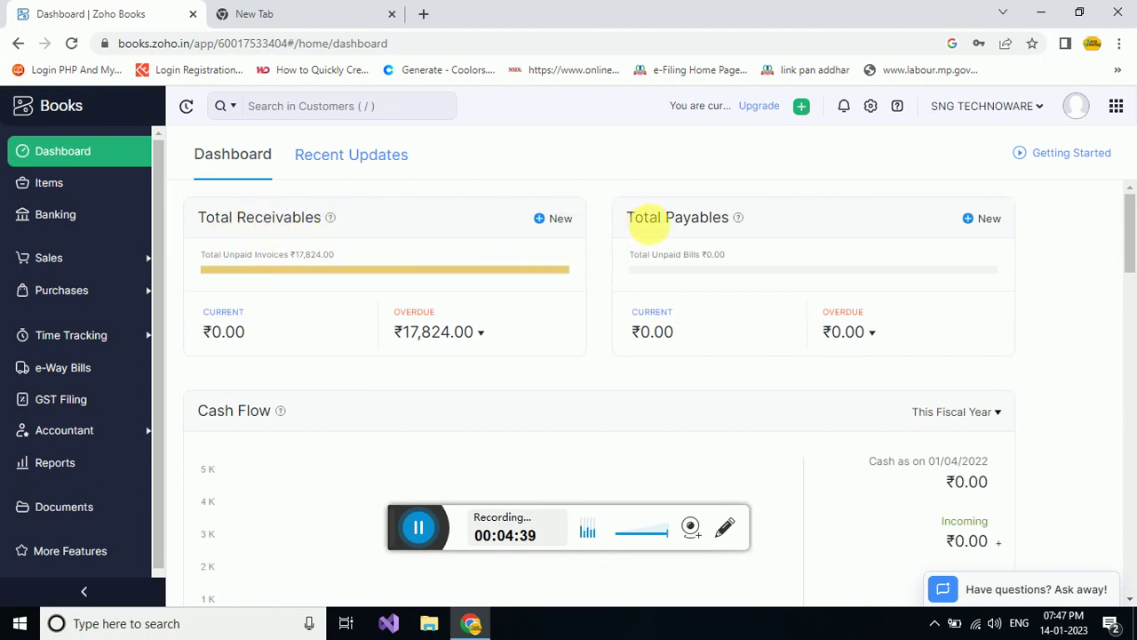
scroll(445, 321, down, 2)
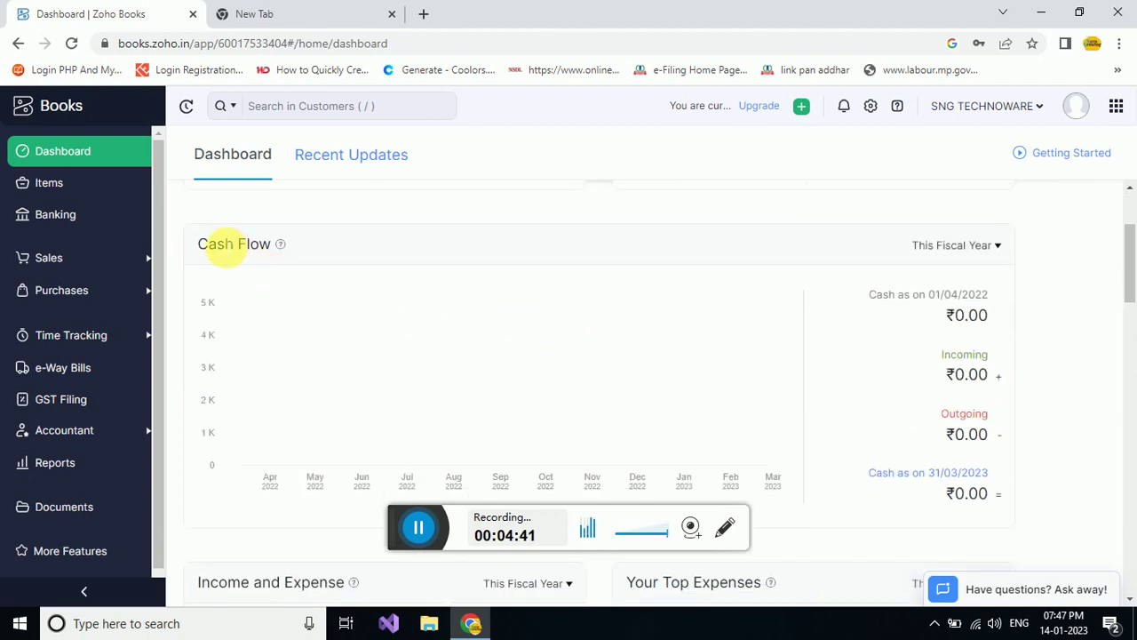
scroll(795, 313, down, 5)
scroll(503, 311, up, 2)
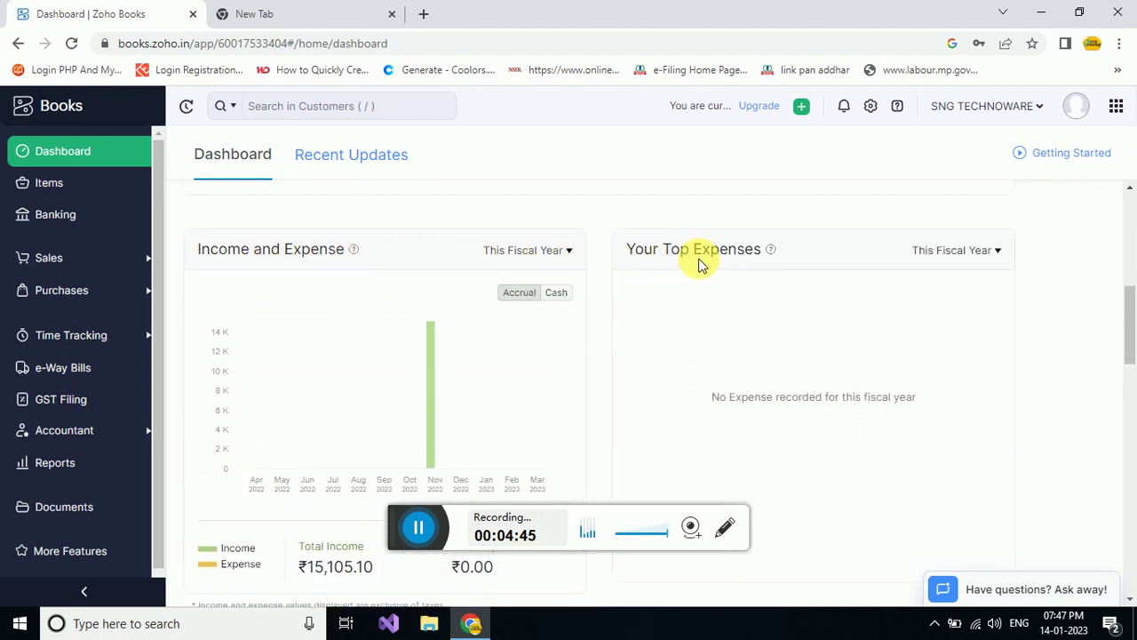
scroll(490, 300, down, 4)
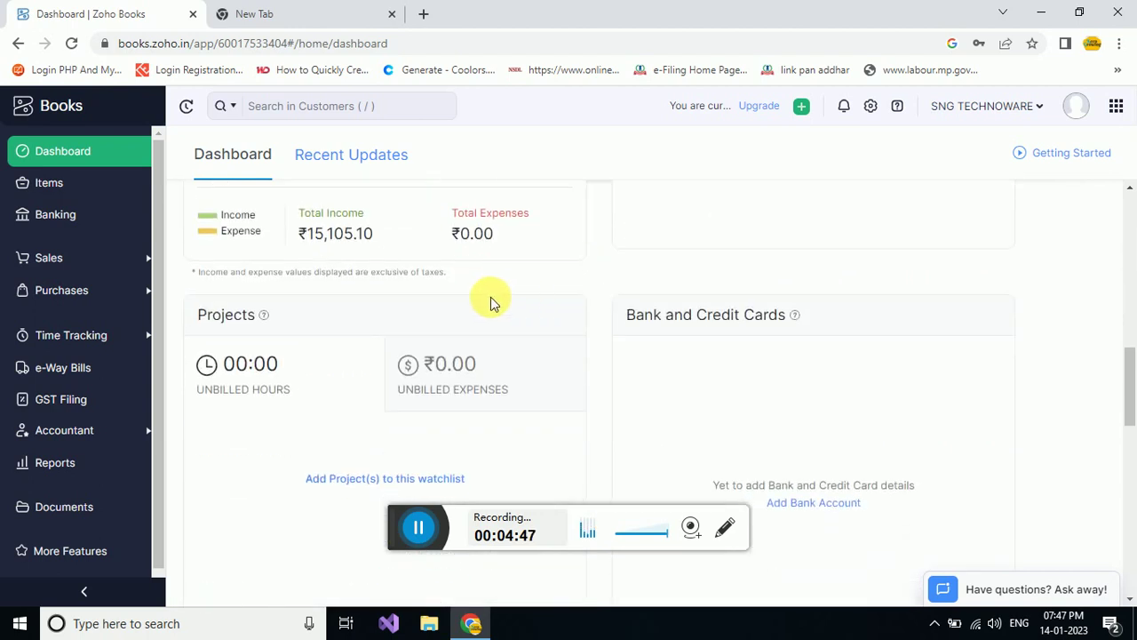
scroll(652, 343, down, 4)
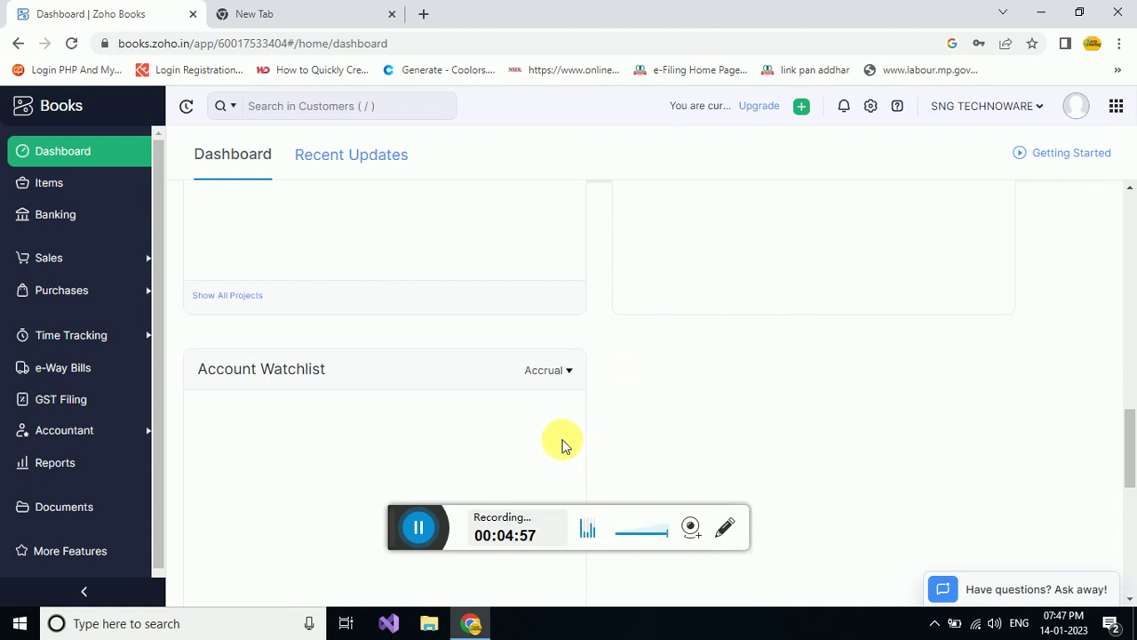
scroll(507, 427, up, 5)
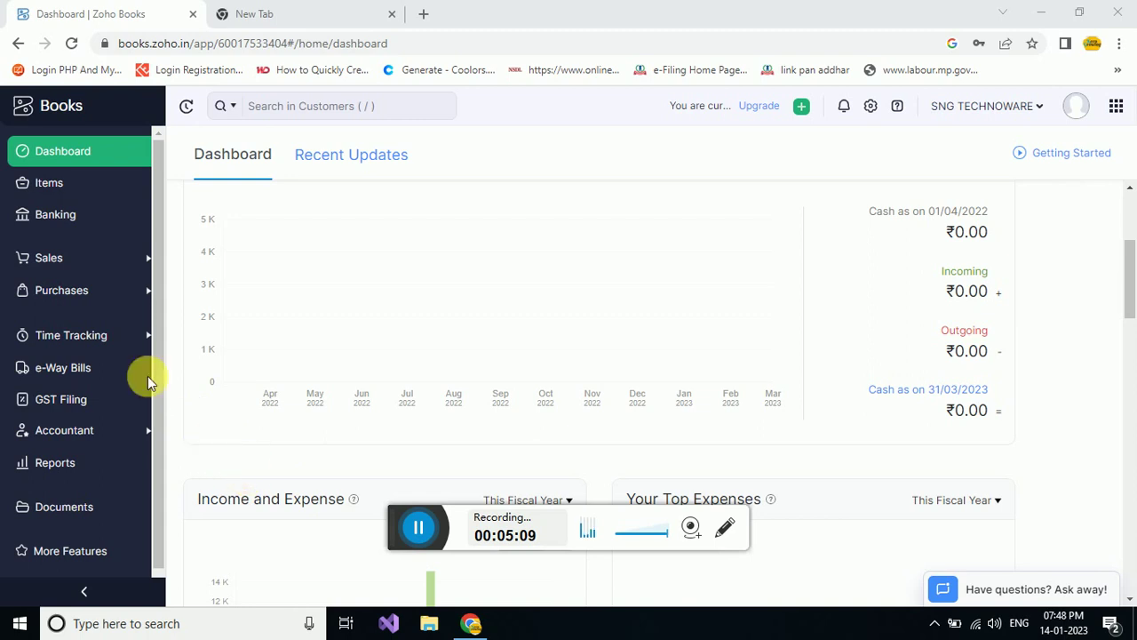
Expand the Sales, Purchases, Time Tracking and Accountant modules in turn to examine the entries each one contains
click(75, 261)
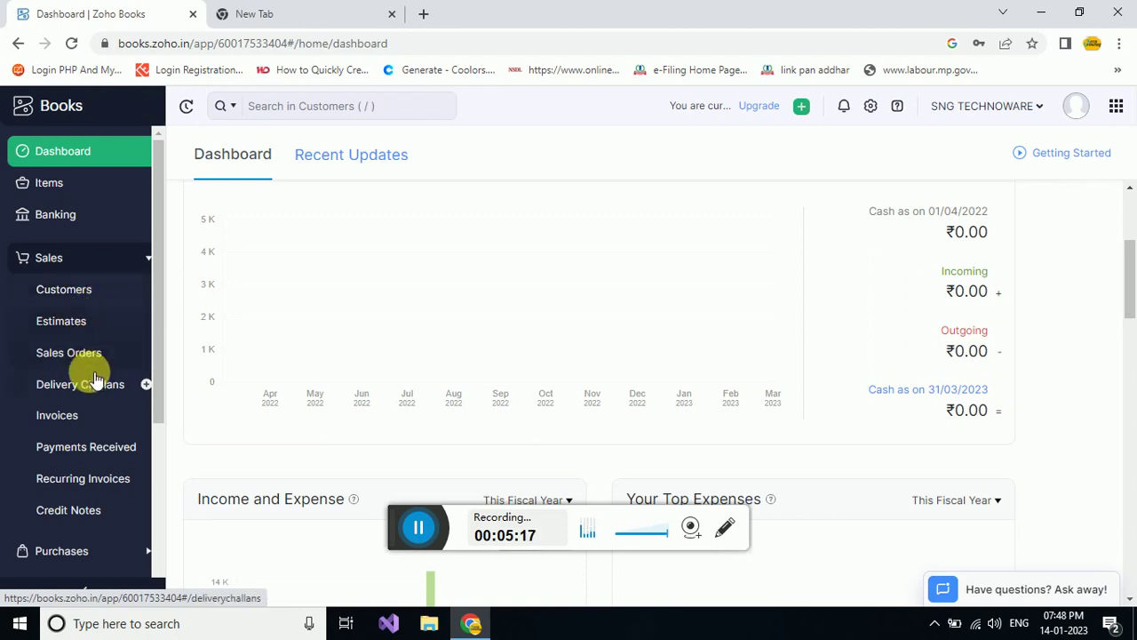
scroll(96, 364, down, 1)
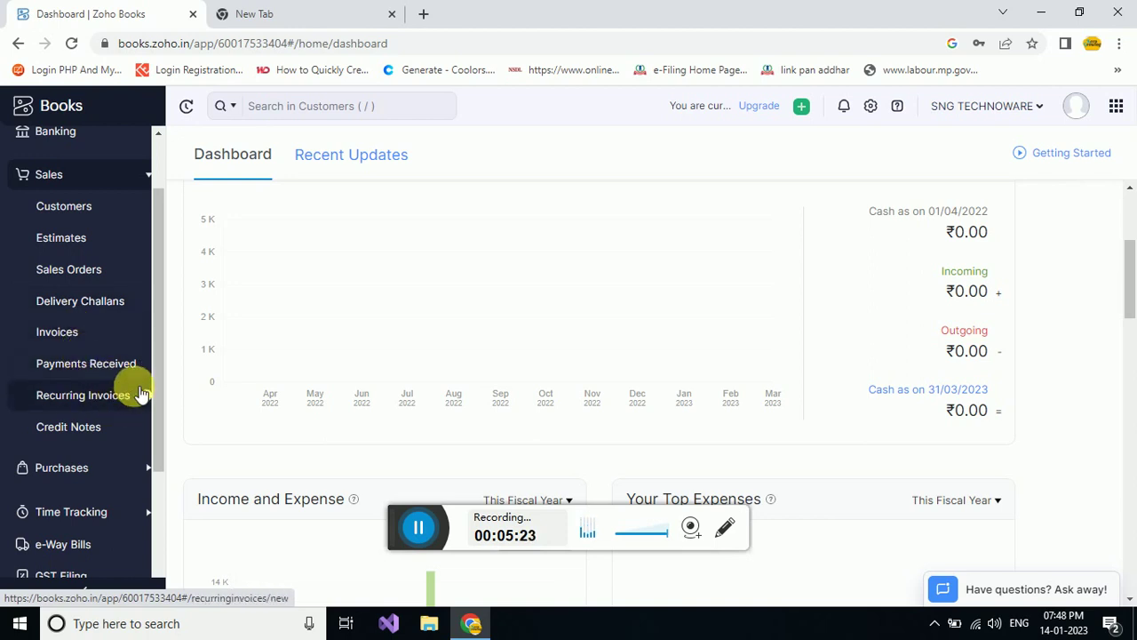
click(84, 172)
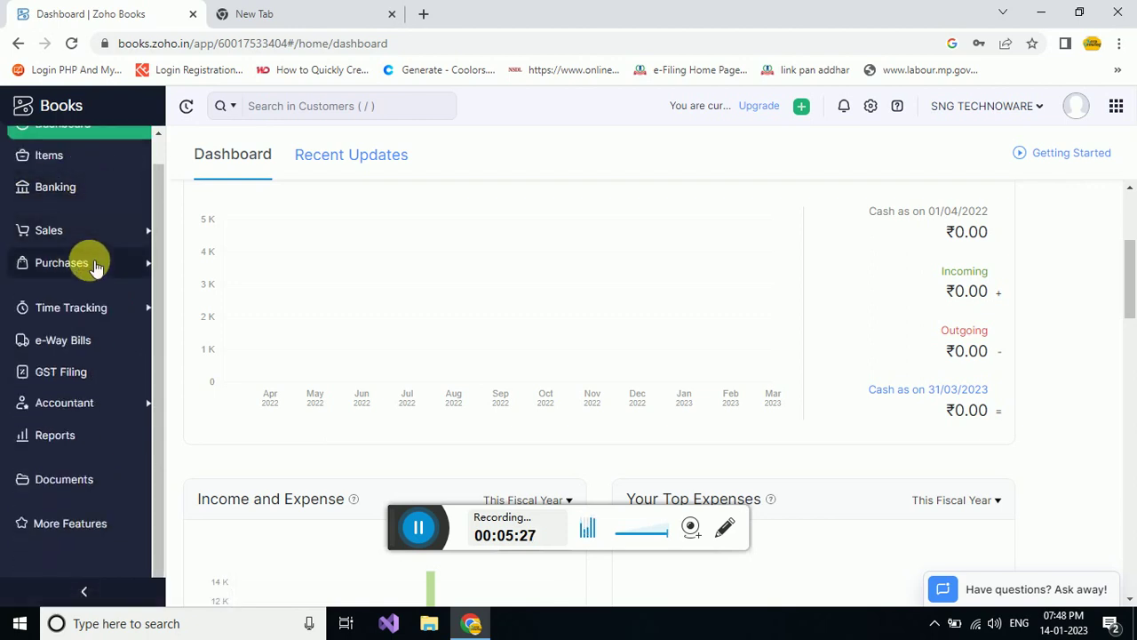
click(62, 263)
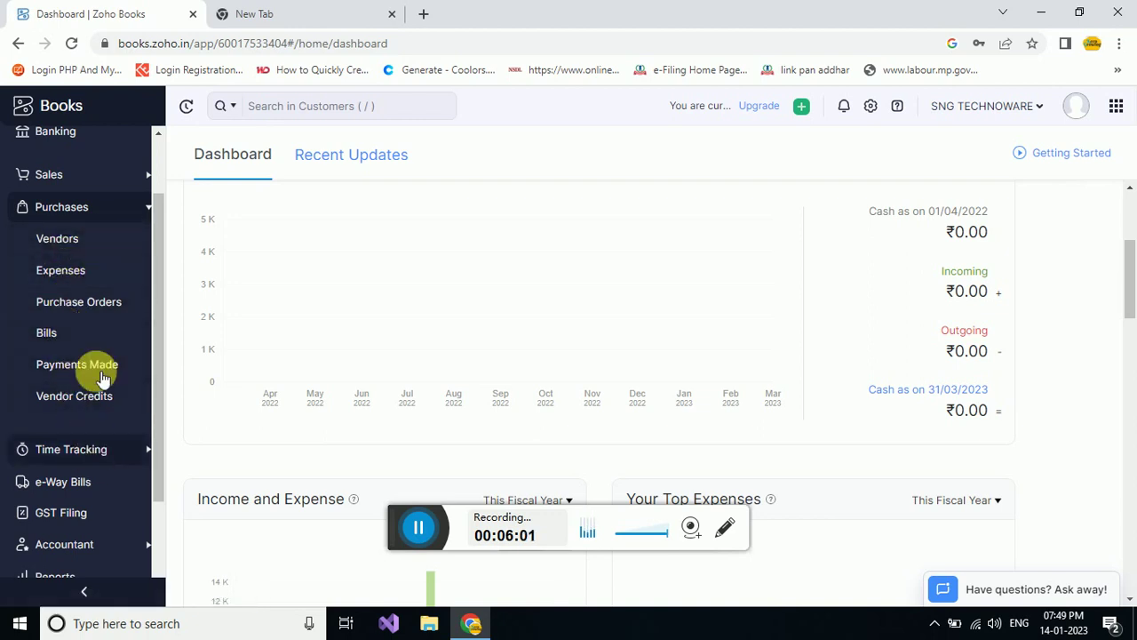
click(84, 207)
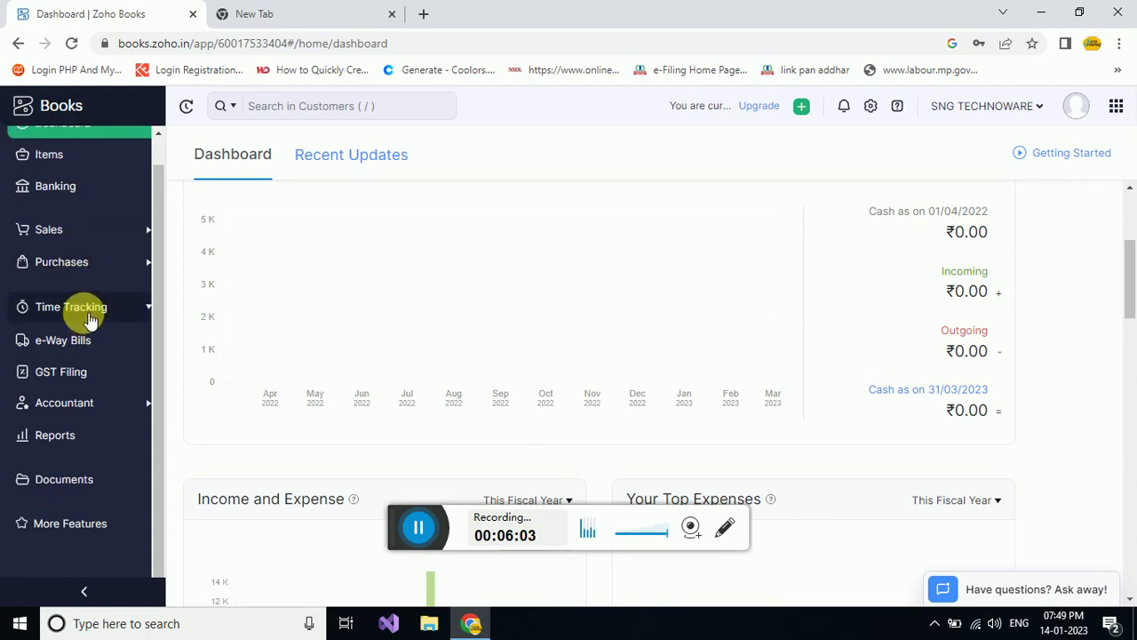
click(88, 322)
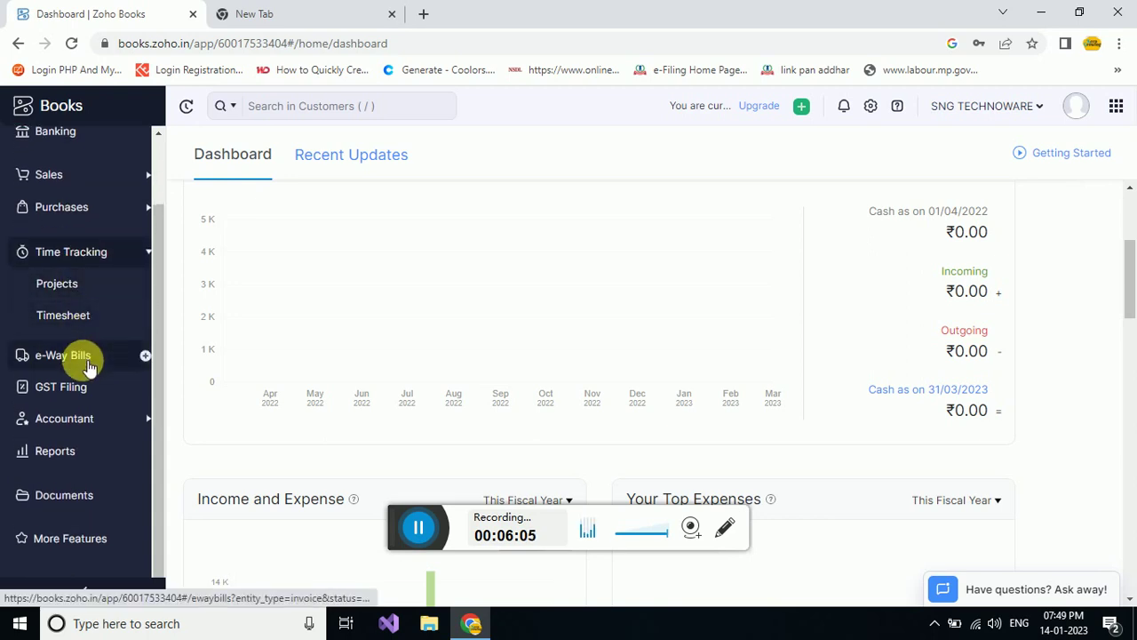
click(89, 419)
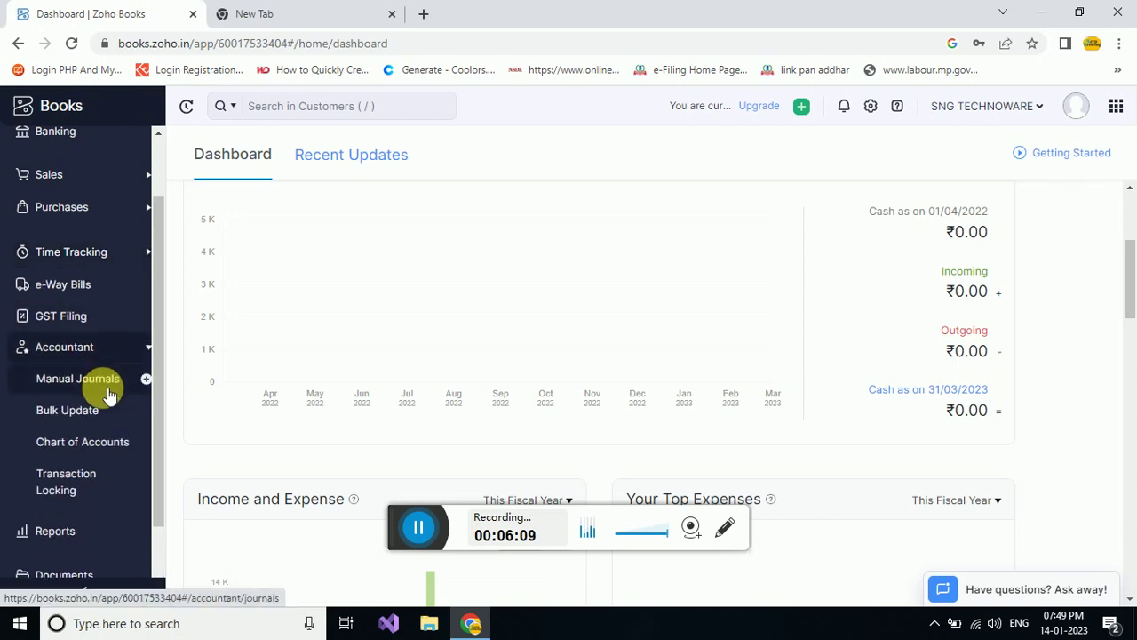
Open the Chart of Accounts to examine its active accounts, and view the module locks on the Transaction Locking page
click(96, 444)
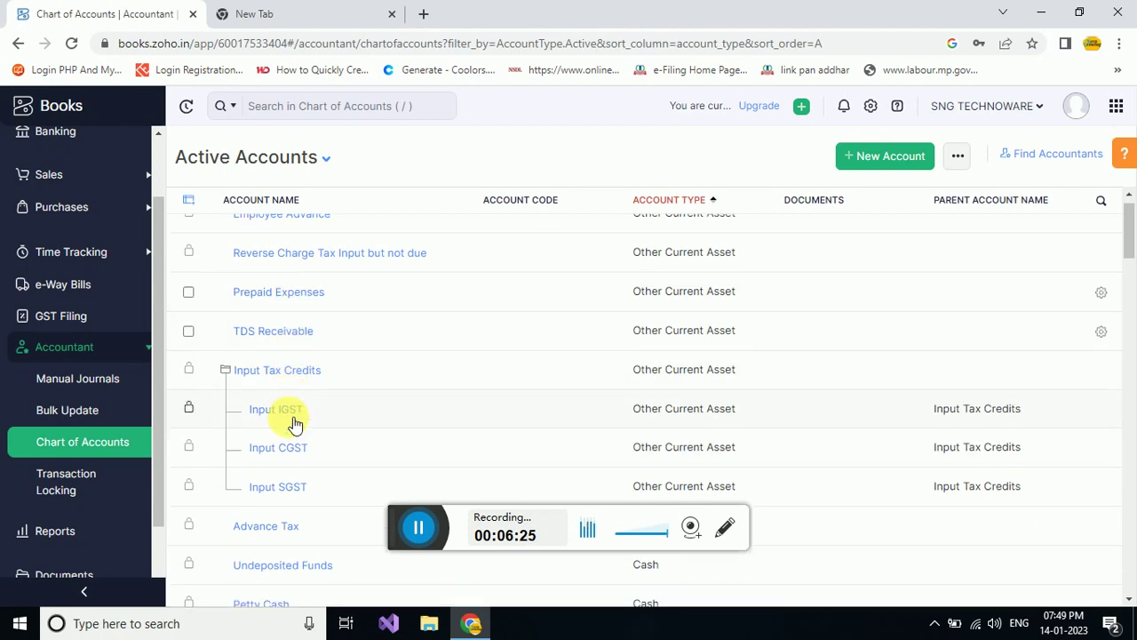
scroll(292, 421, down, 2)
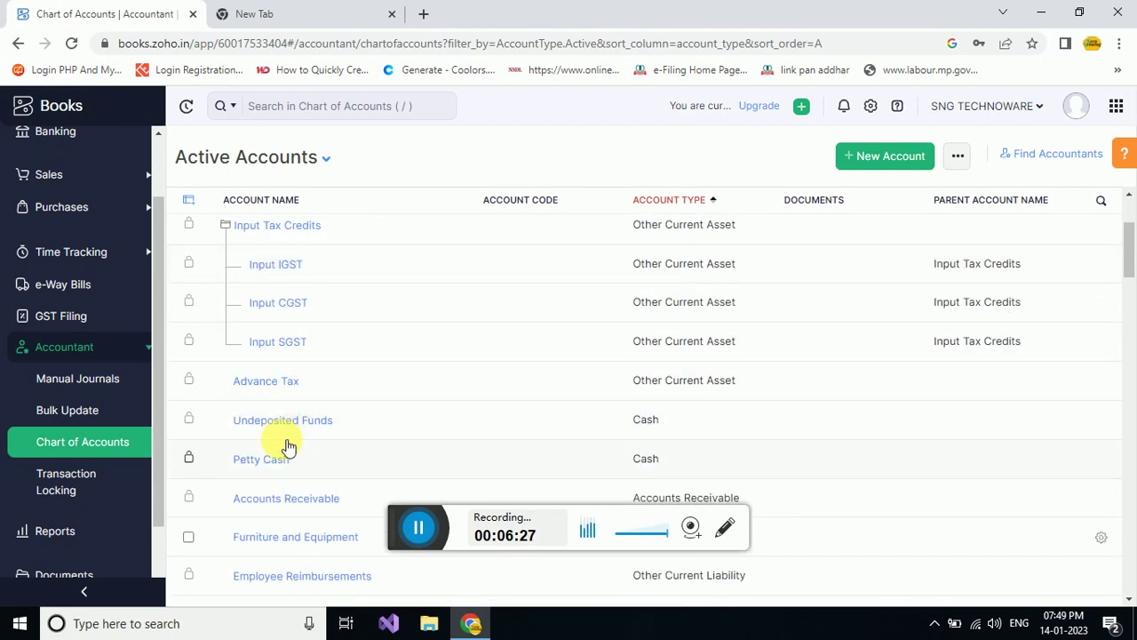
scroll(286, 478, down, 1)
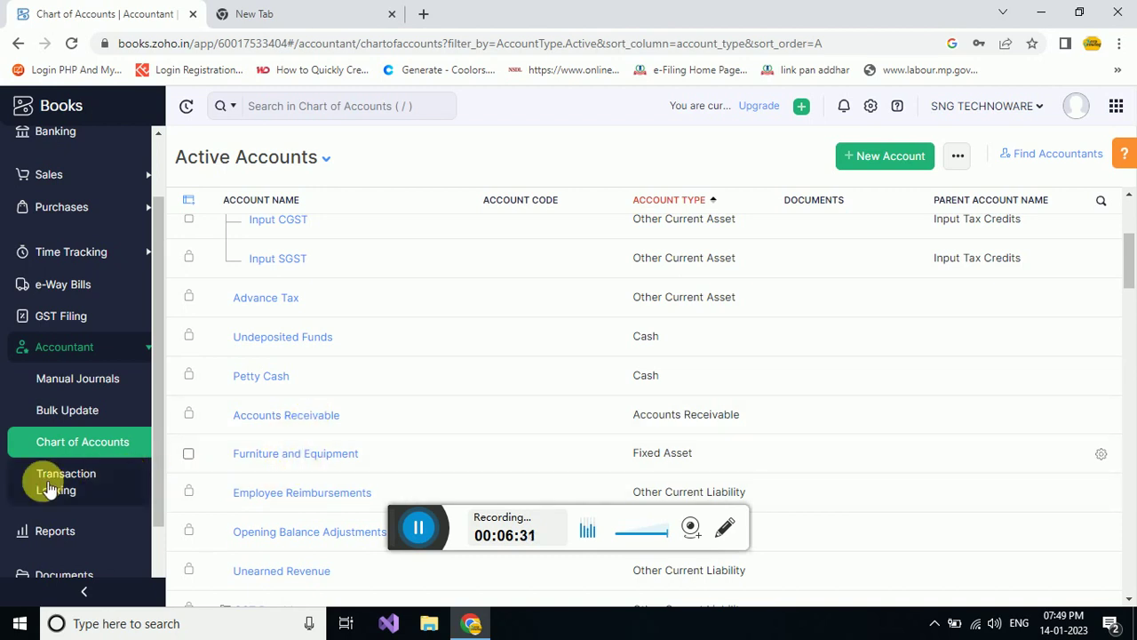
click(86, 491)
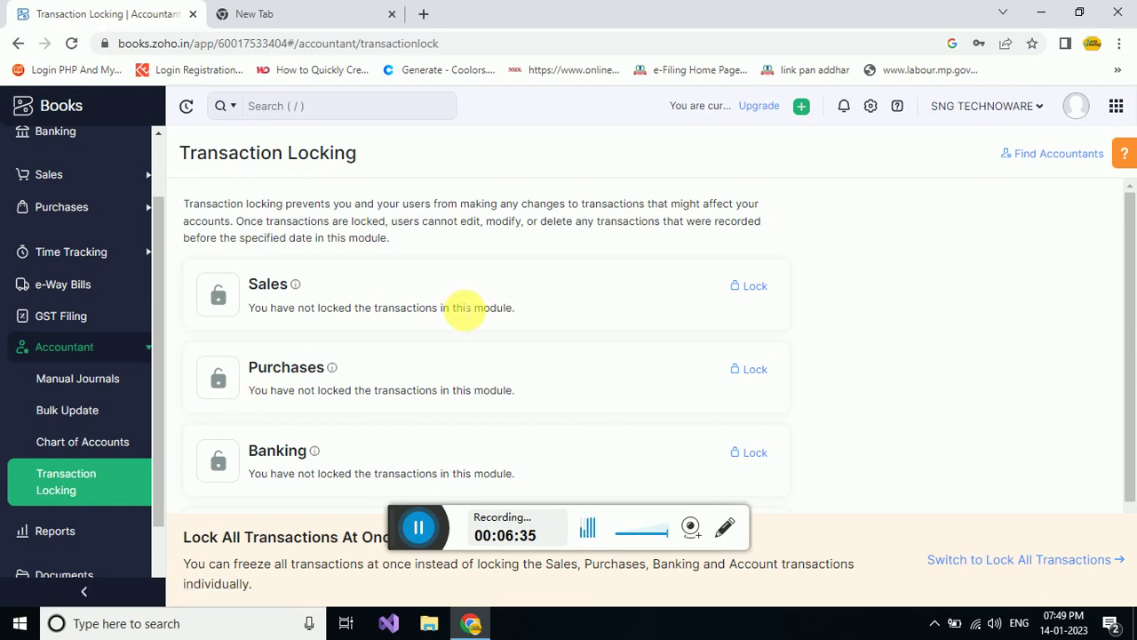
scroll(437, 316, down, 1)
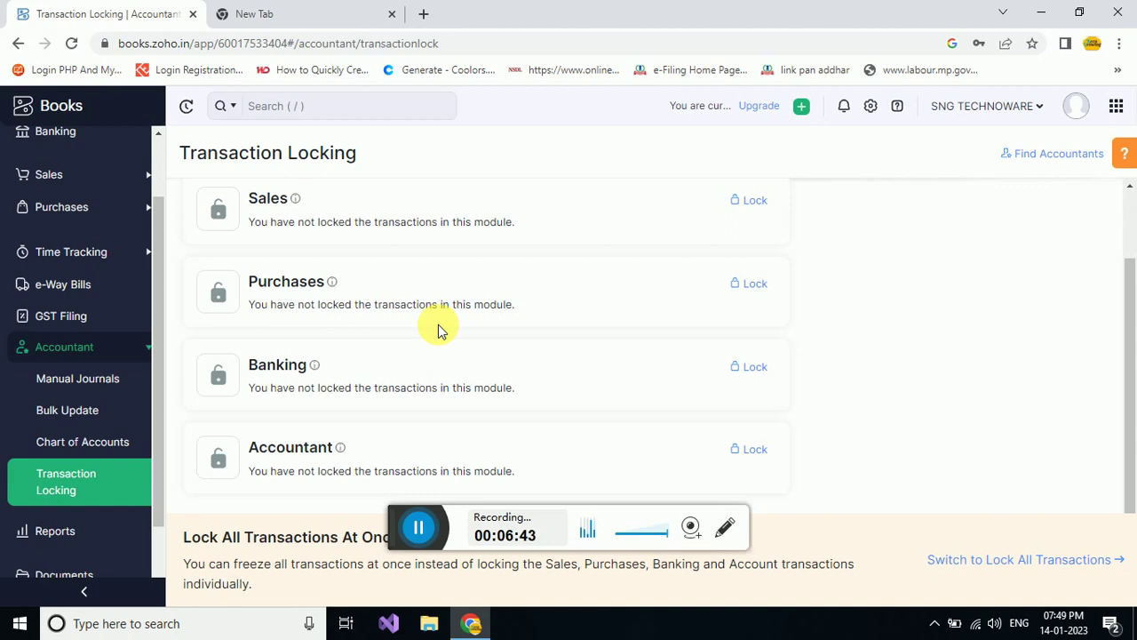
Open the Reports module and look over the Business Overview, Sales and Receivables report groups, highlighting the Business Overview heading
scroll(48, 480, down, 1)
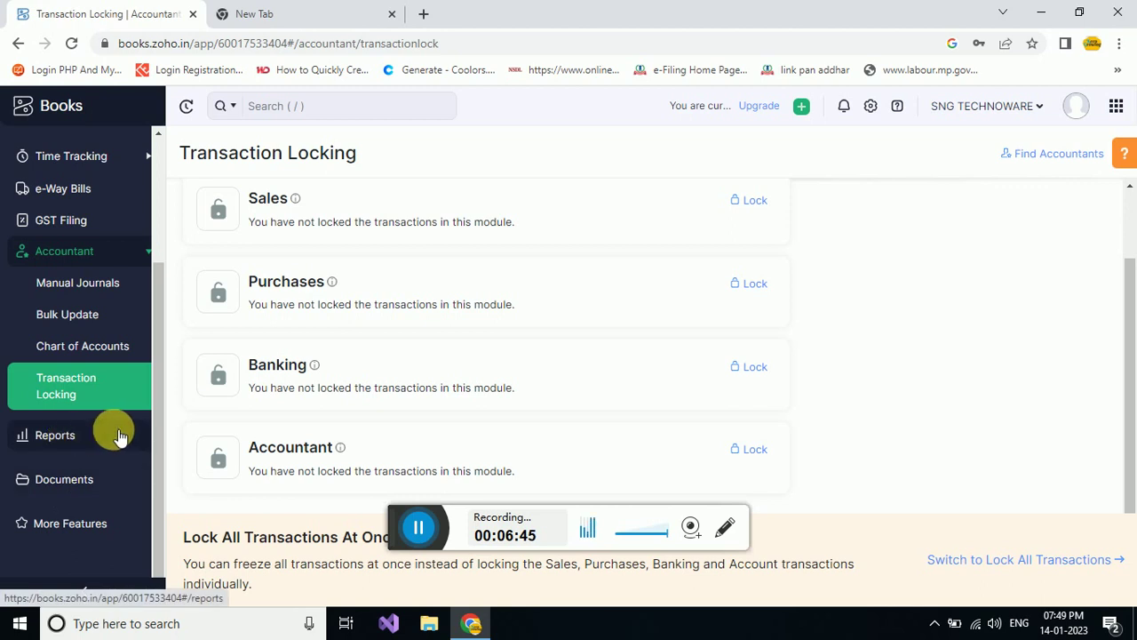
click(94, 435)
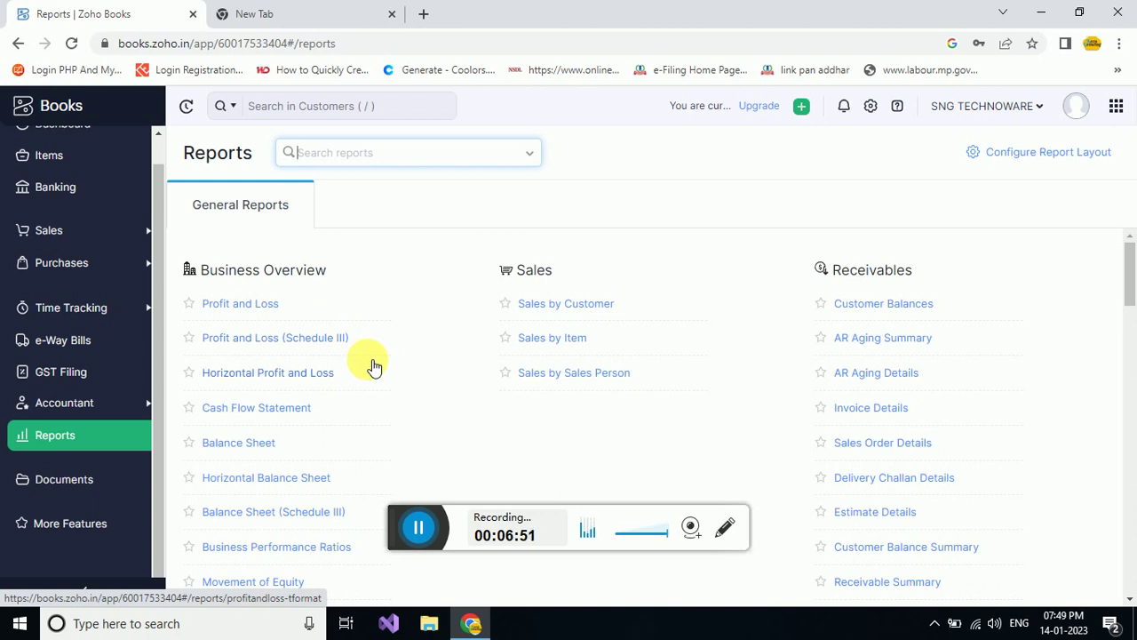
scroll(622, 373, down, 1)
scroll(642, 337, up, 1)
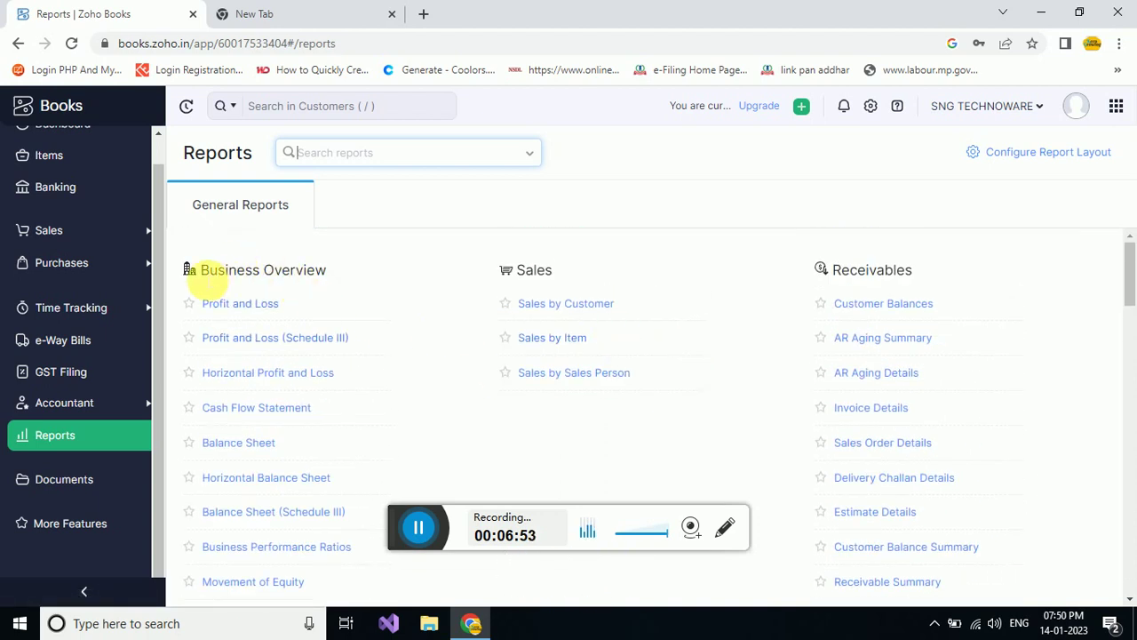
drag(211, 276, 325, 270)
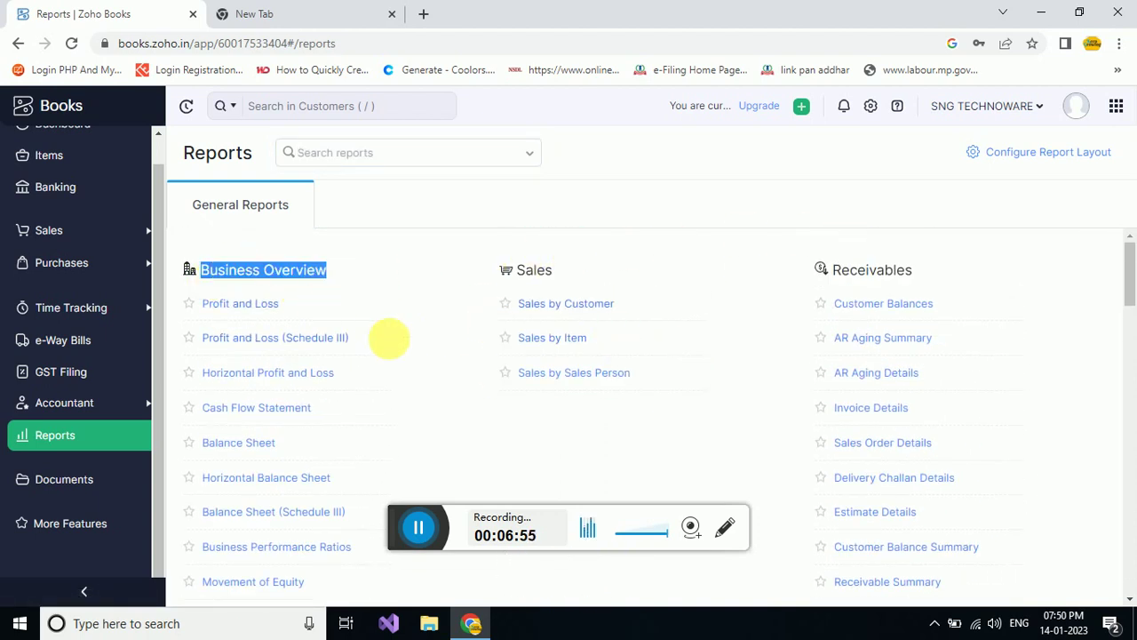
Review the remaining general report groups, including Projects and Timesheet, Accountant and Currency, down to the Advanced Financial Analytics section
scroll(382, 342, down, 3)
drag(227, 351, 342, 346)
drag(540, 344, 690, 332)
drag(847, 343, 954, 329)
scroll(622, 342, down, 3)
scroll(237, 382, down, 2)
drag(190, 400, 858, 388)
click(574, 399)
scroll(396, 400, down, 3)
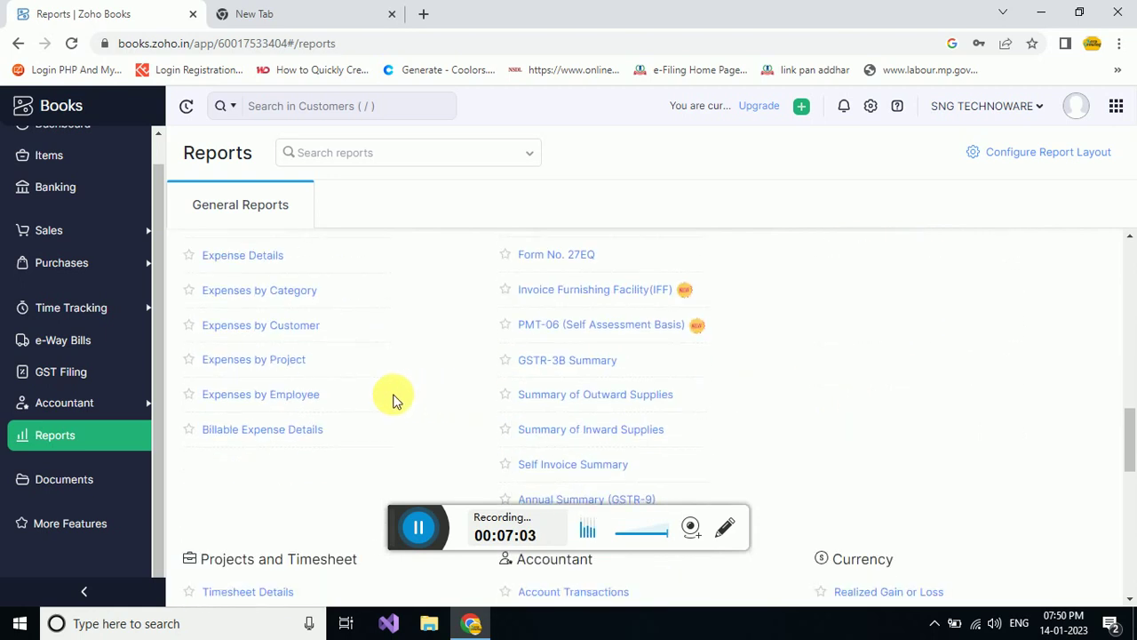
scroll(395, 399, down, 2)
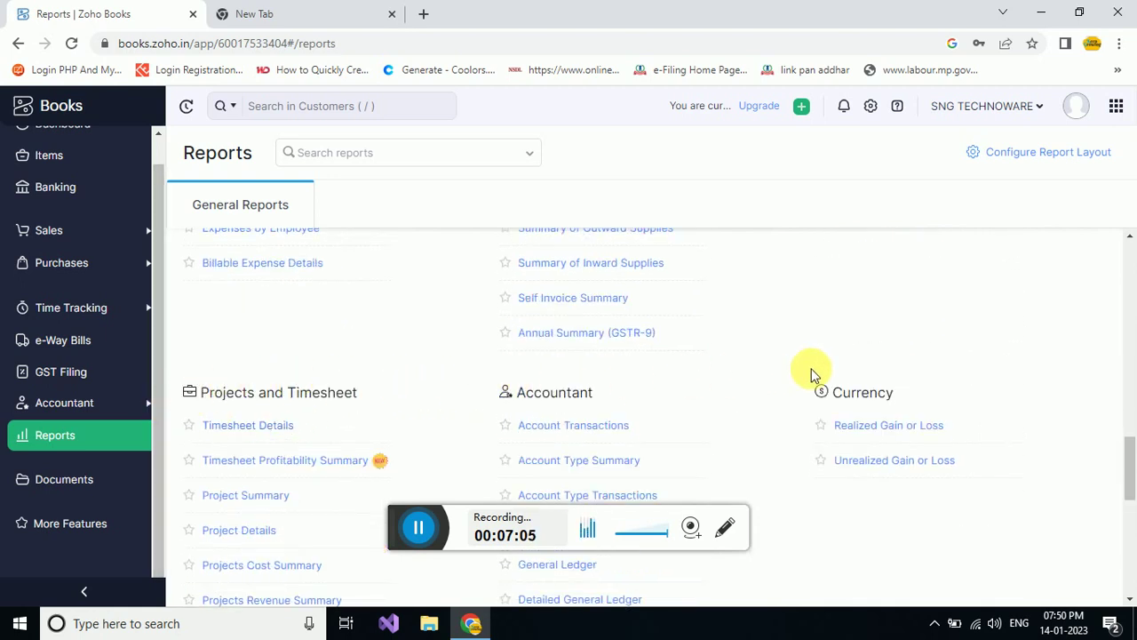
scroll(811, 373, down, 1)
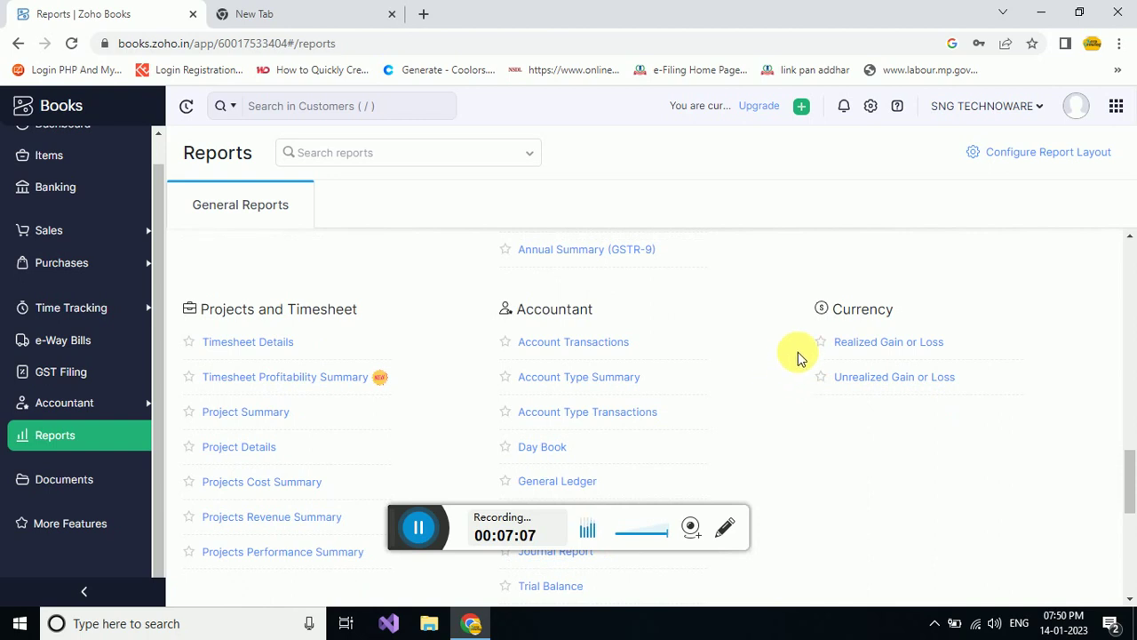
scroll(789, 364, down, 6)
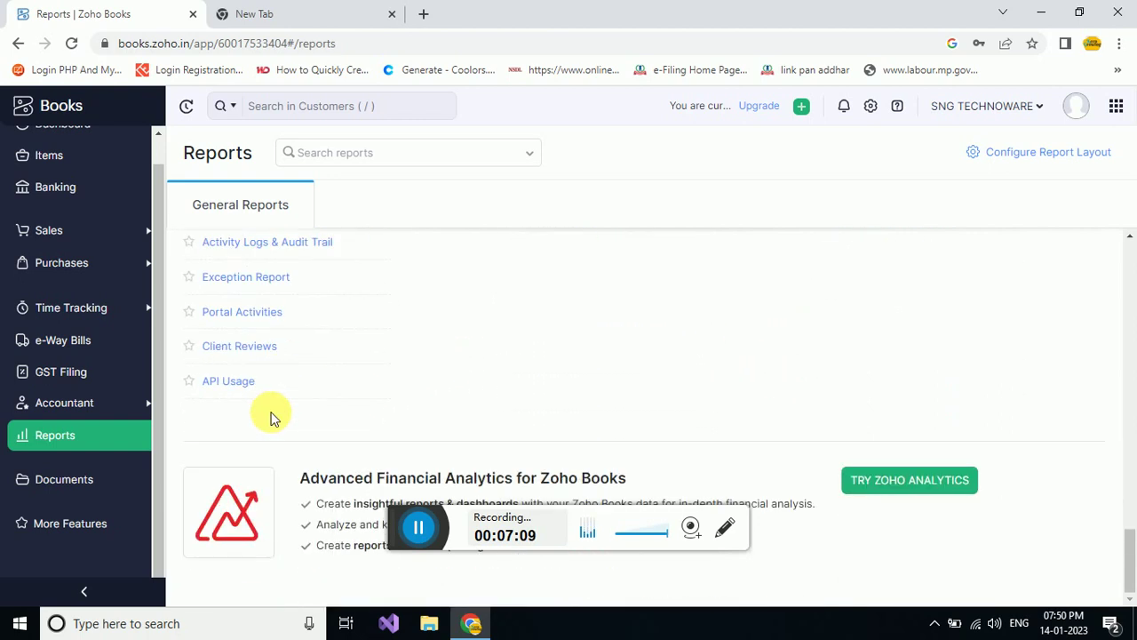
View the Files inbox in the Documents module and go back to the main navigation
click(69, 484)
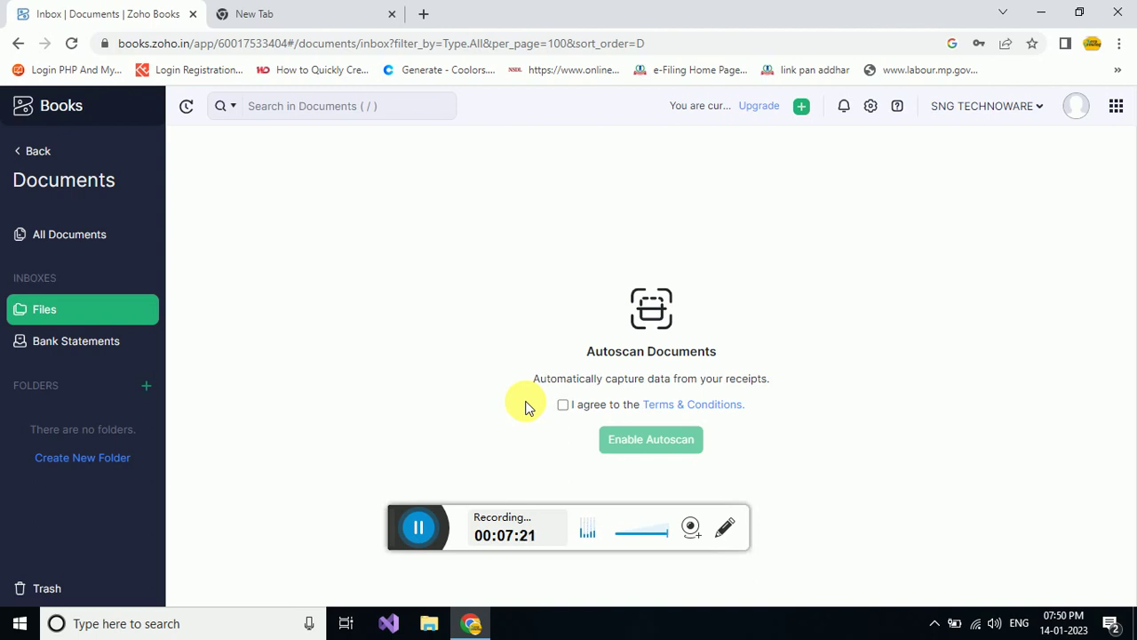
click(25, 152)
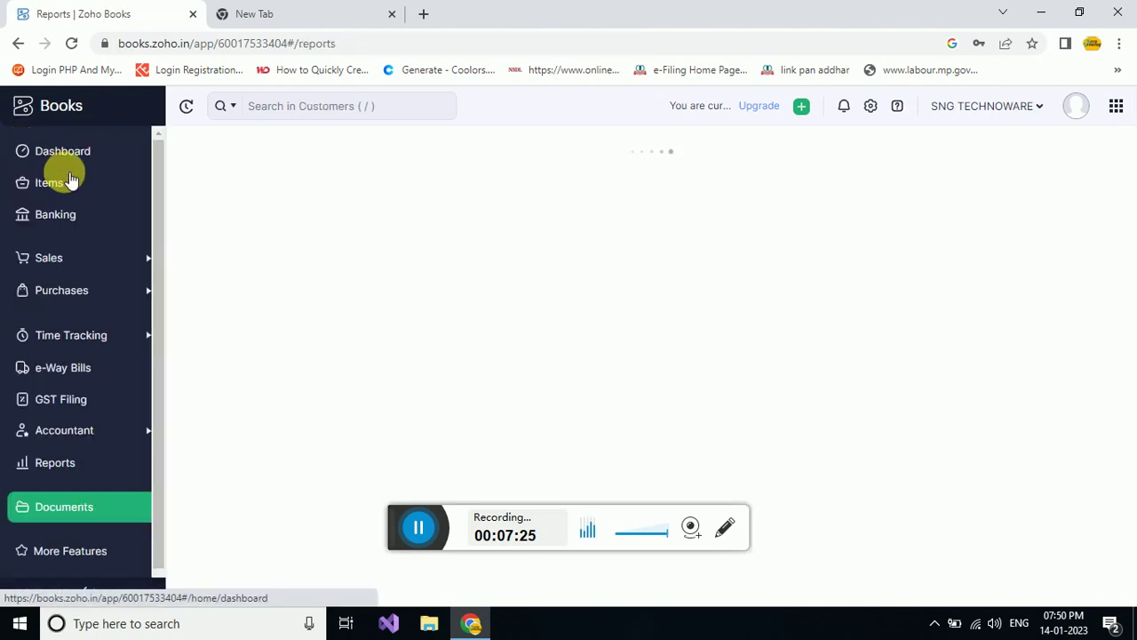
Open More Features, read through the upgrade features from Digital Signature to Chat Support, and close the overview
scroll(63, 533, down, 1)
click(90, 503)
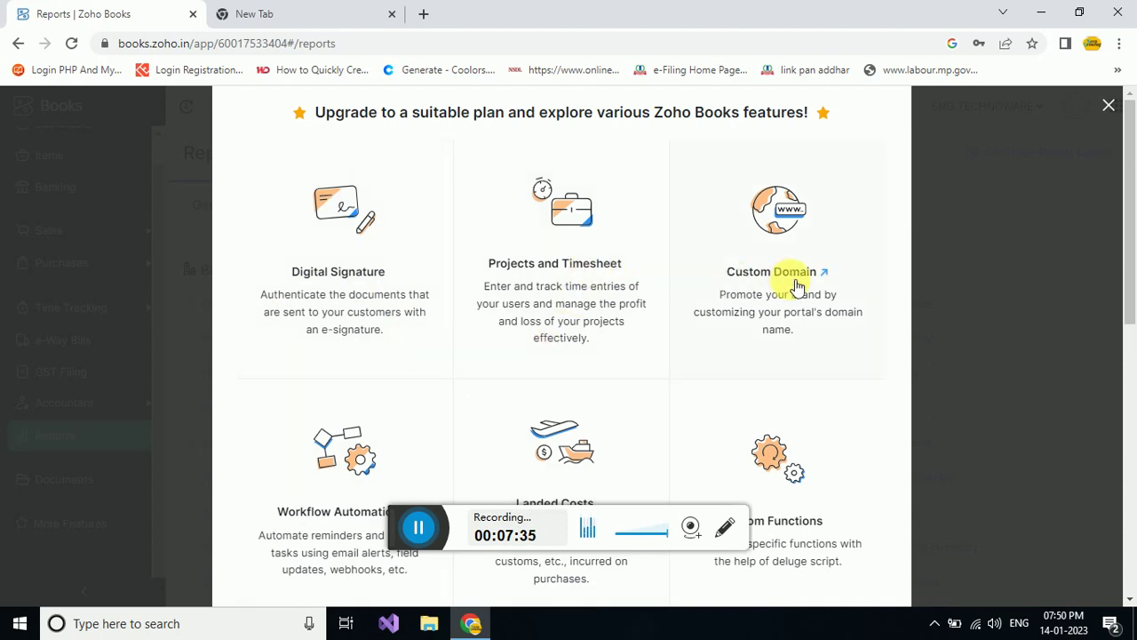
scroll(794, 346, down, 3)
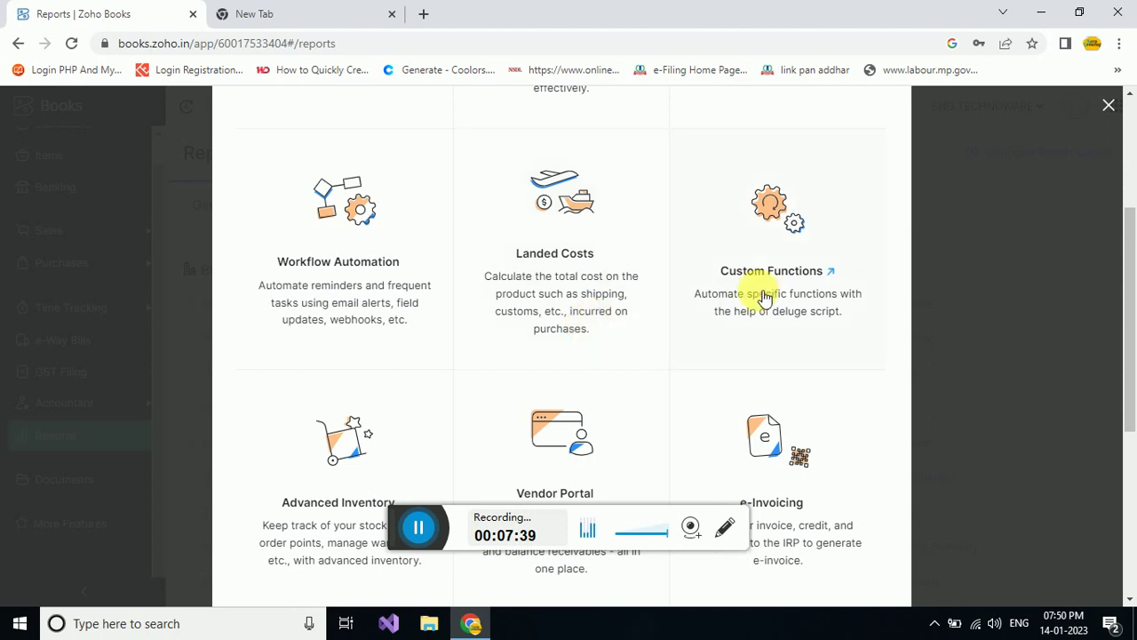
scroll(800, 347, down, 2)
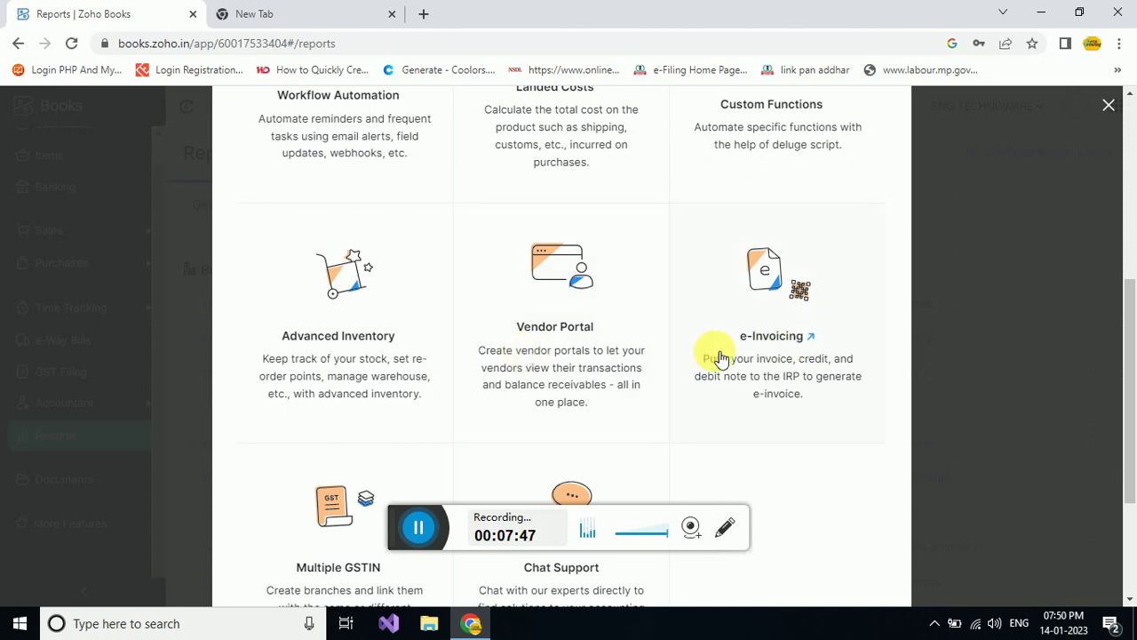
scroll(733, 394, down, 1)
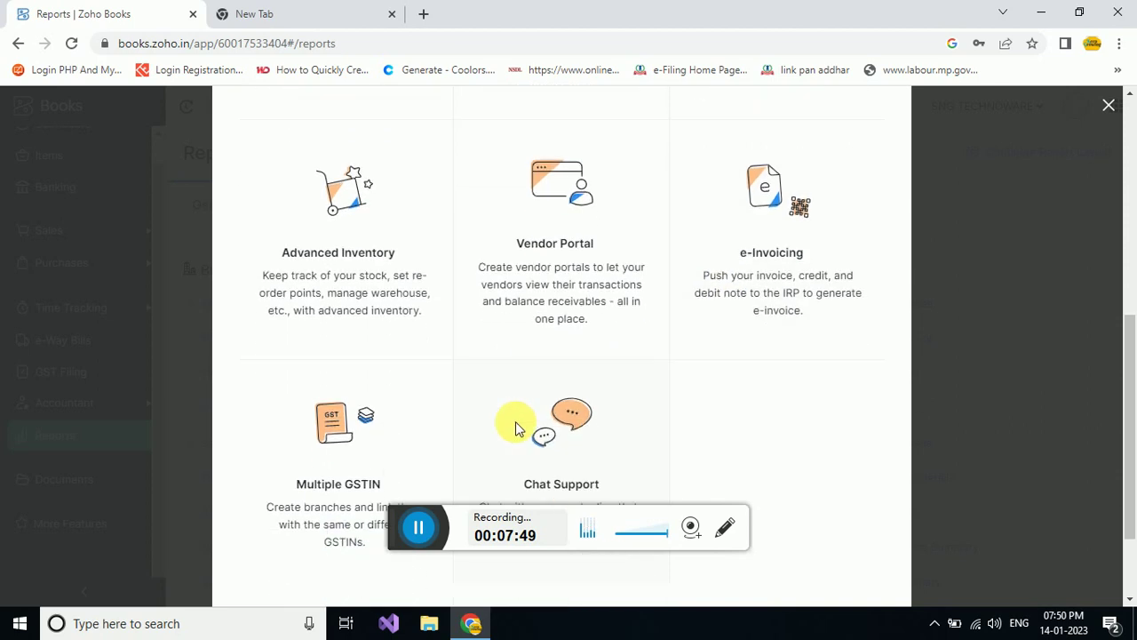
scroll(515, 424, up, 5)
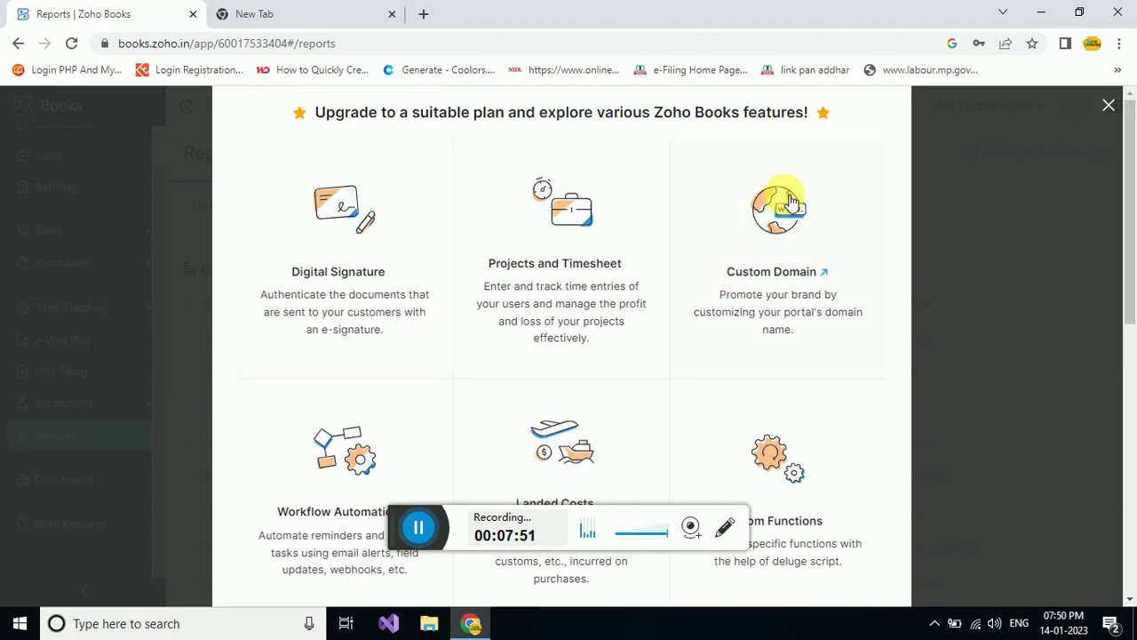
click(1110, 107)
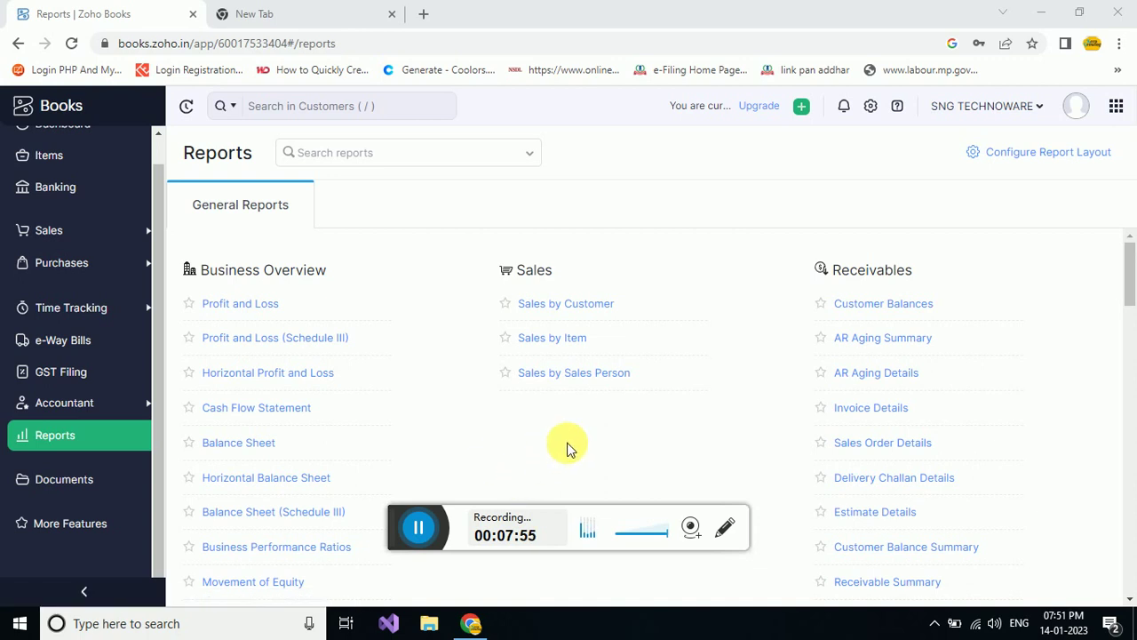
Review the Settings entries from Organization Profile to Subscription, close the settings list and return to the dashboard
click(870, 108)
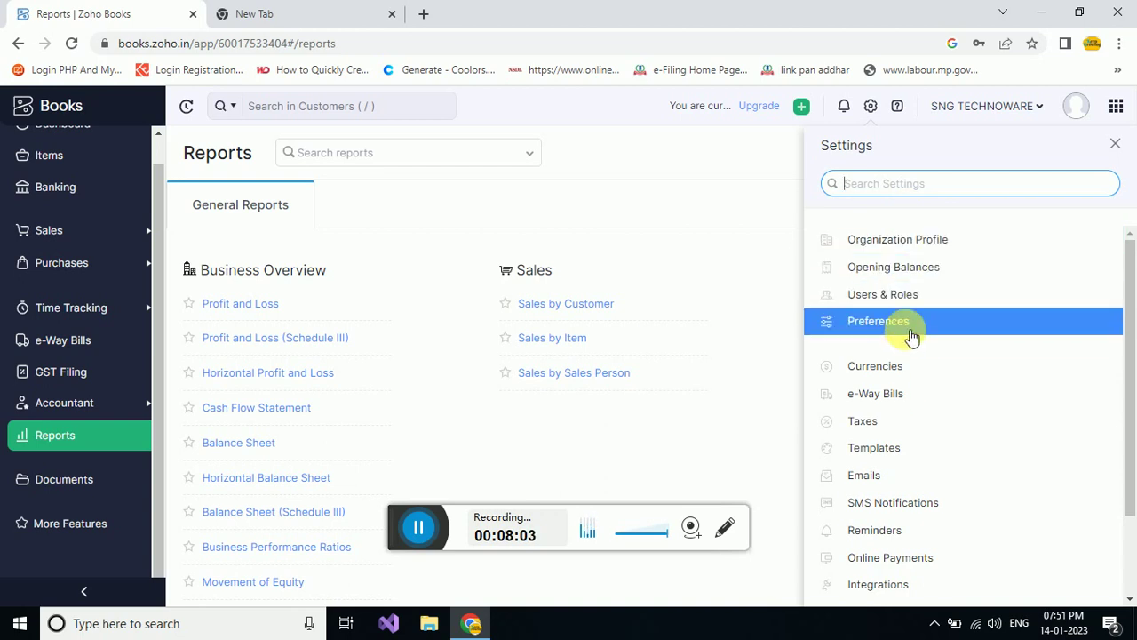
scroll(899, 418, down, 2)
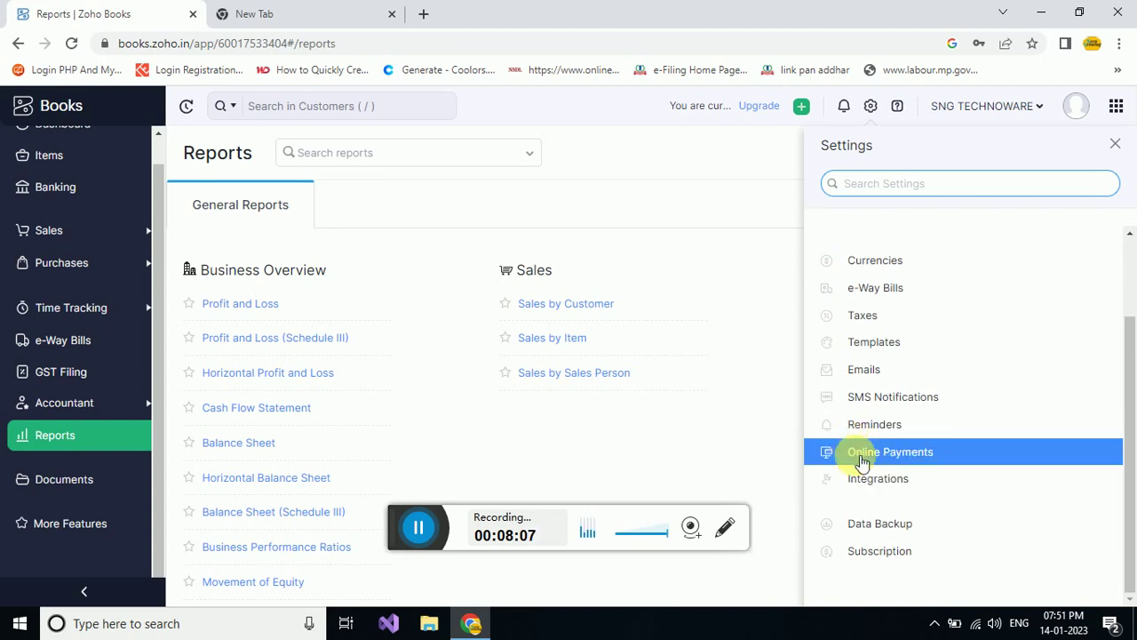
scroll(875, 369, up, 2)
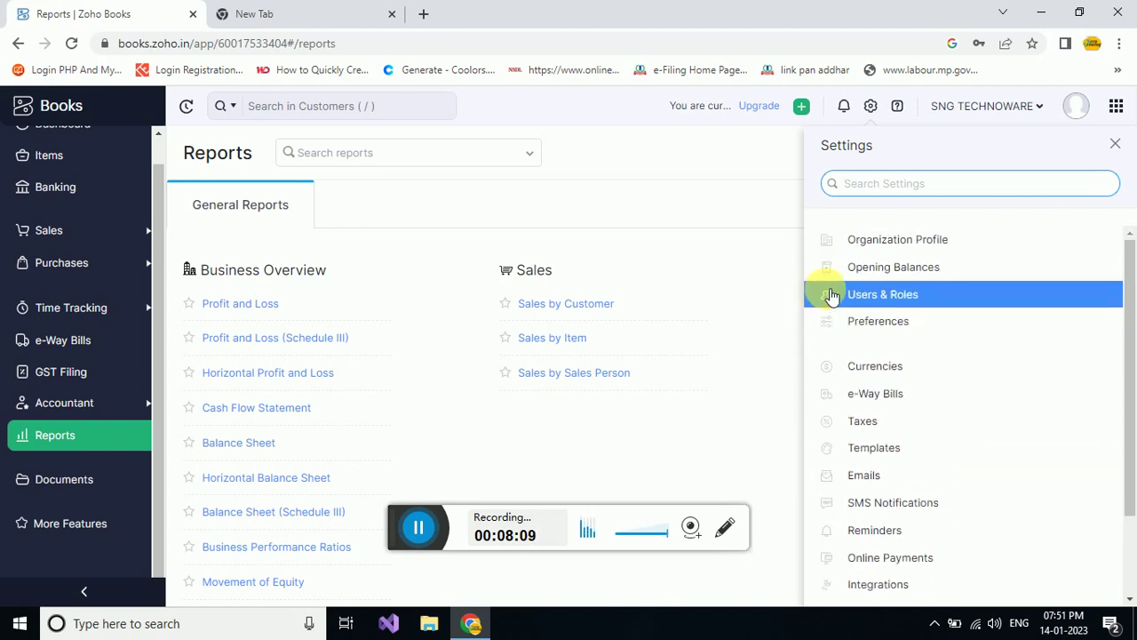
click(750, 222)
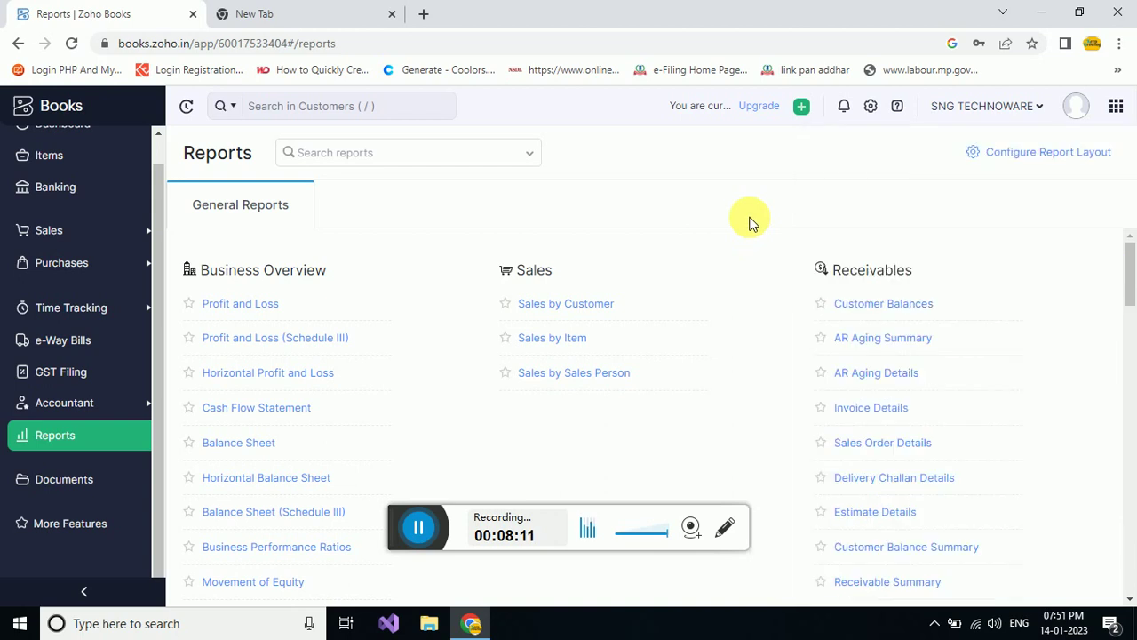
scroll(56, 287, up, 1)
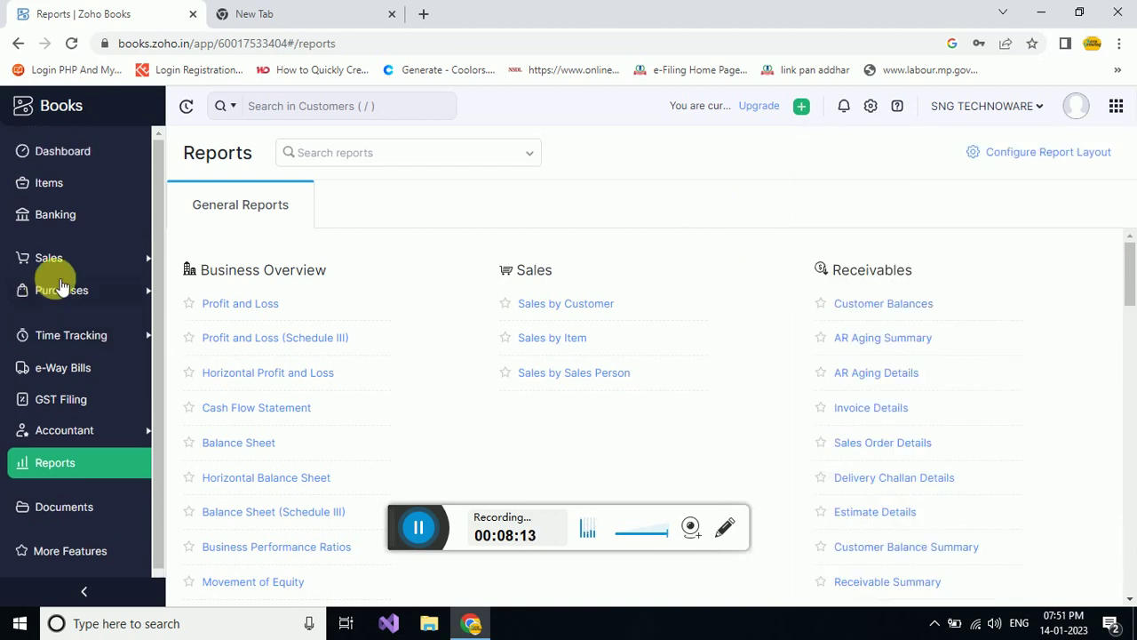
click(73, 158)
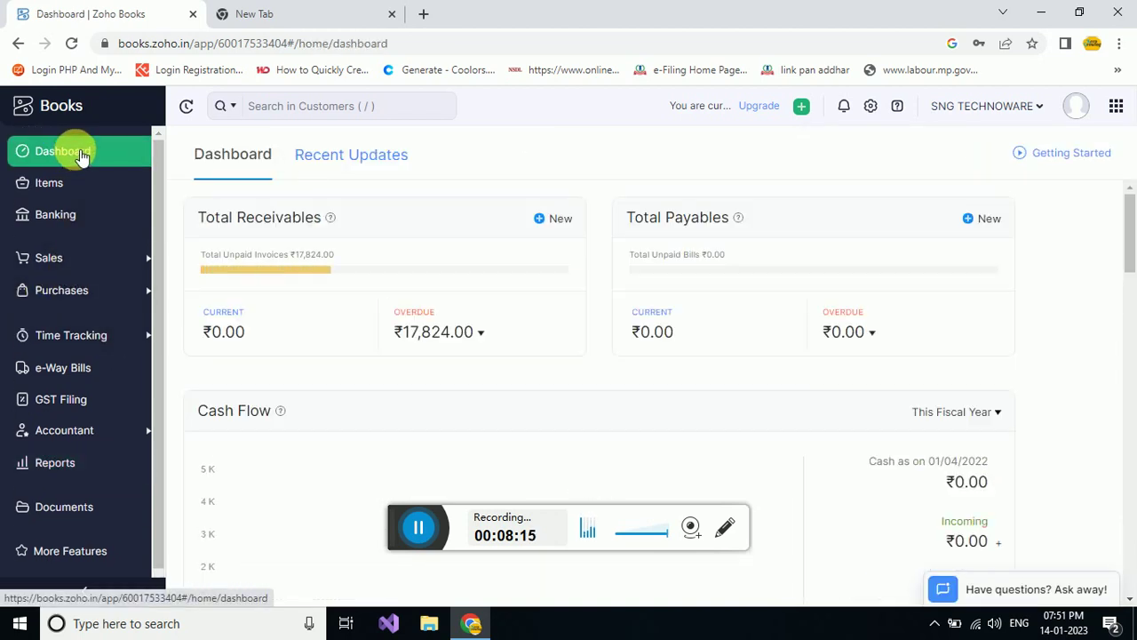